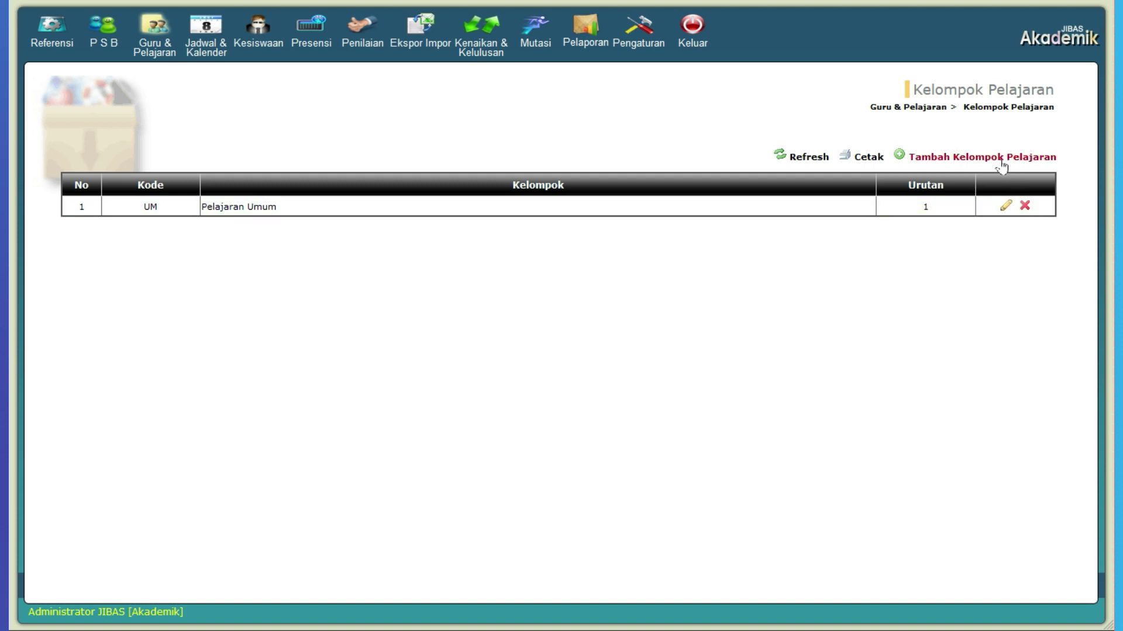
Add a subject group with code BHS, group name Bahasa and order 2, and save it.
click(1000, 158)
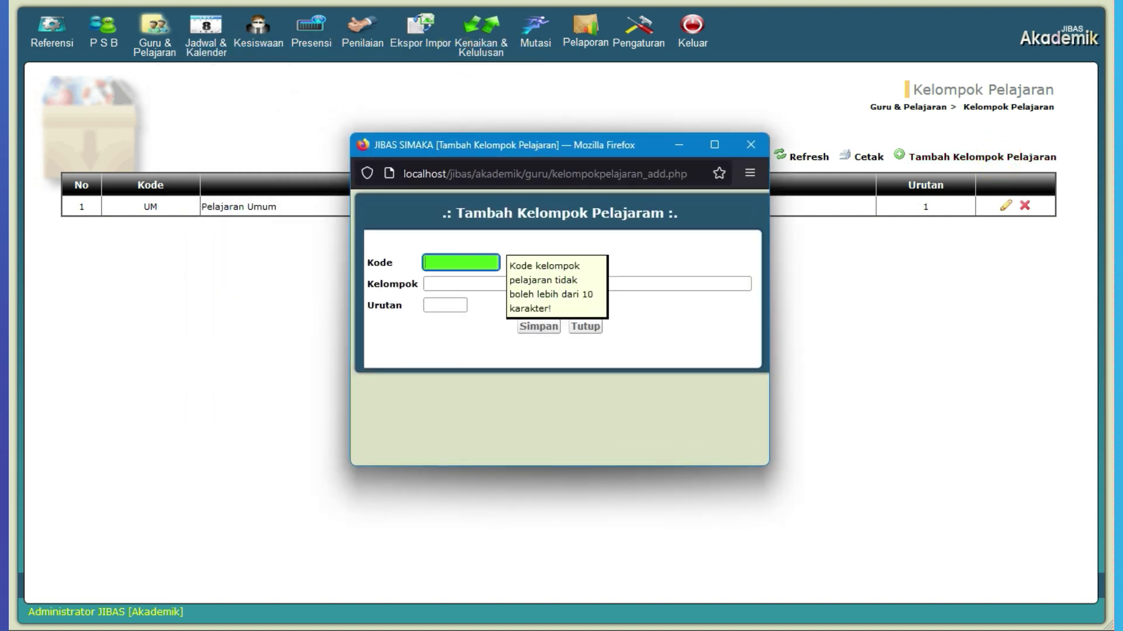
click(459, 262)
text(BHS)
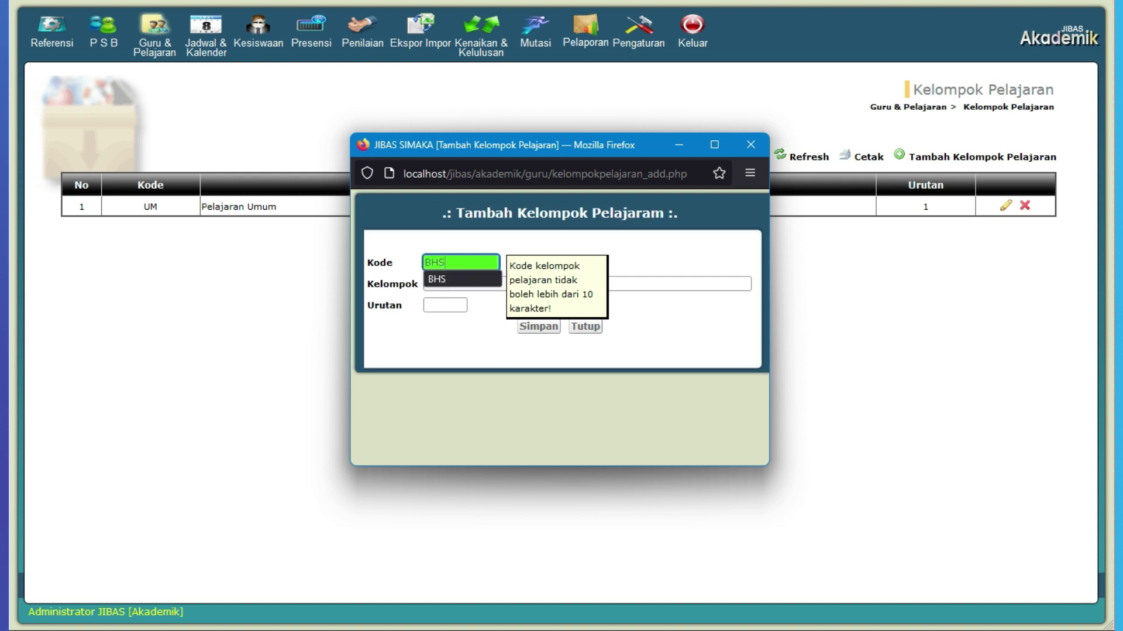
key(Tab)
text(Bahasa)
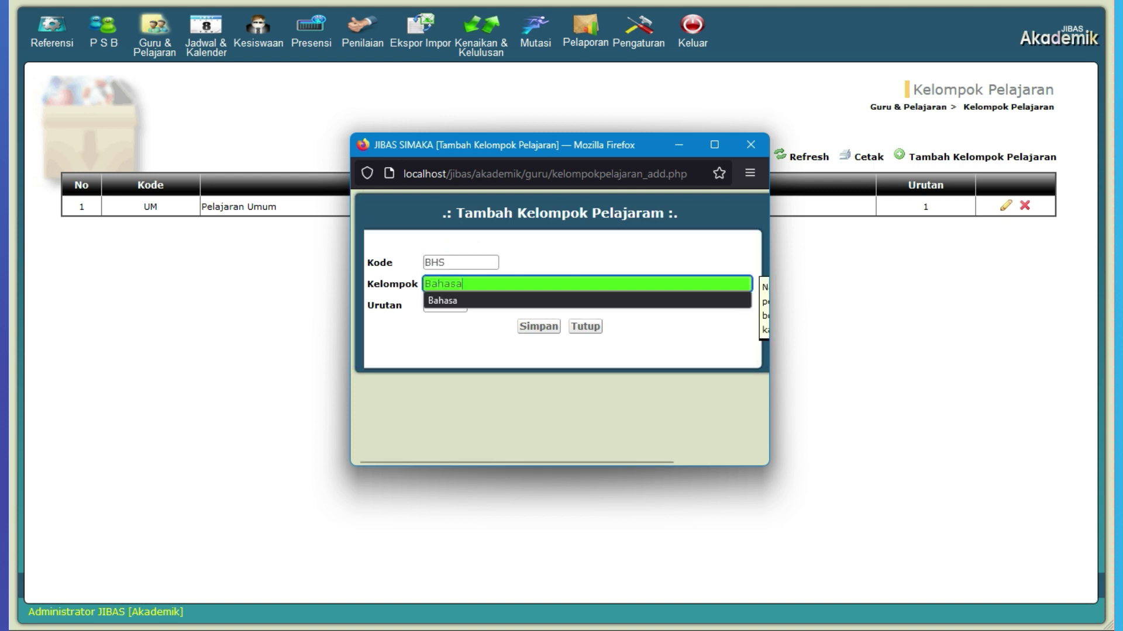
key(Tab)
text(2)
click(548, 327)
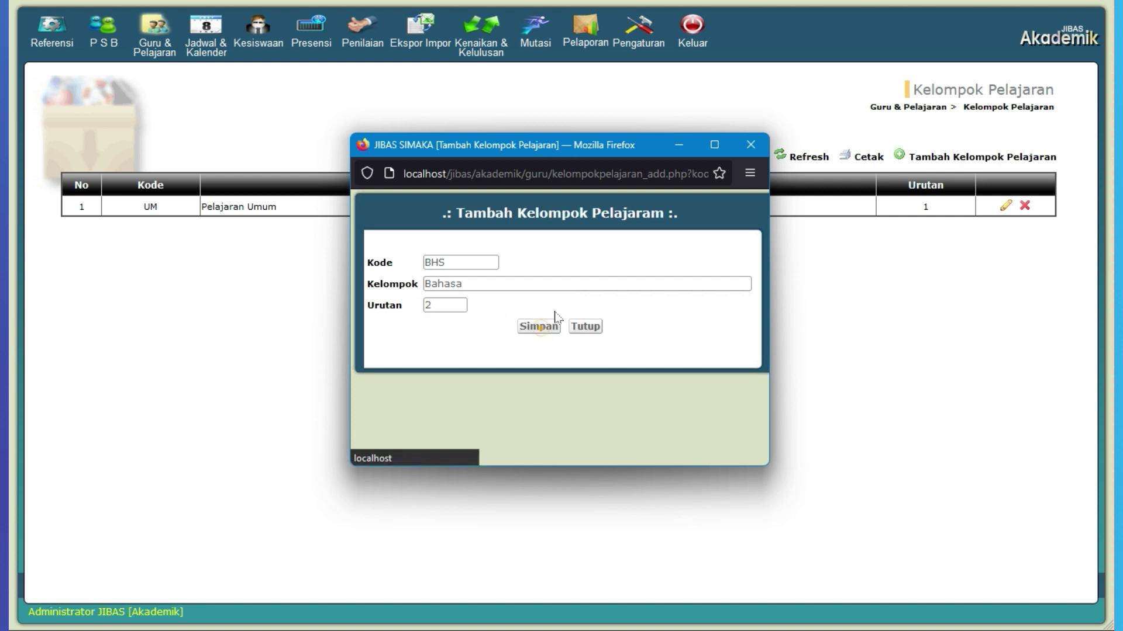
Add a subject group with code TKN, group name Teknik and order 3, and save it.
click(965, 161)
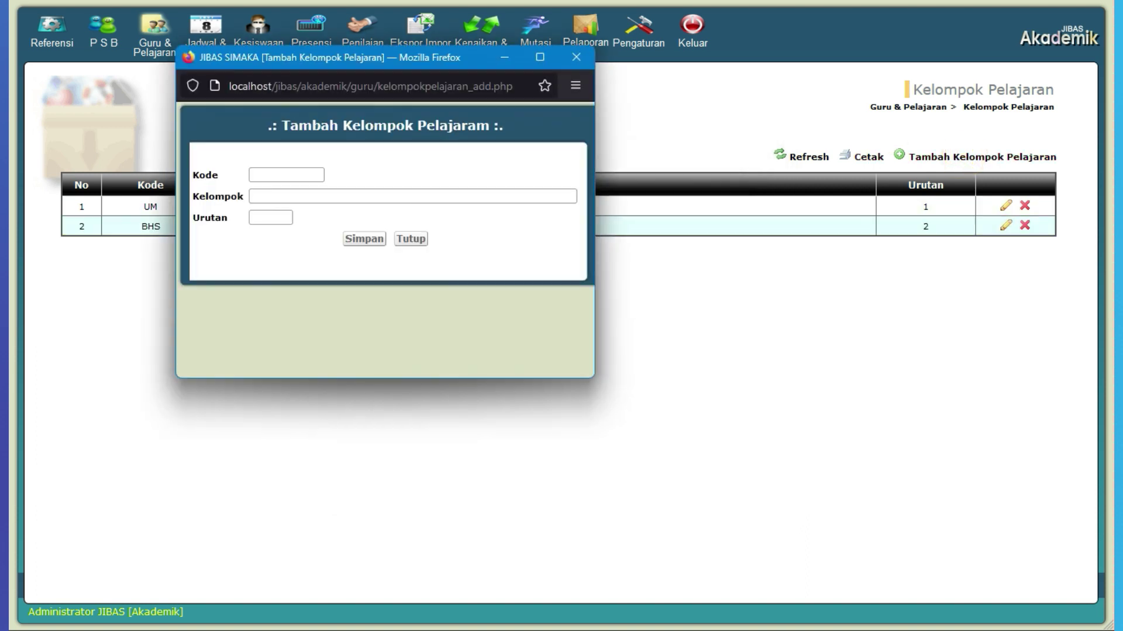
drag(411, 61, 554, 171)
click(430, 285)
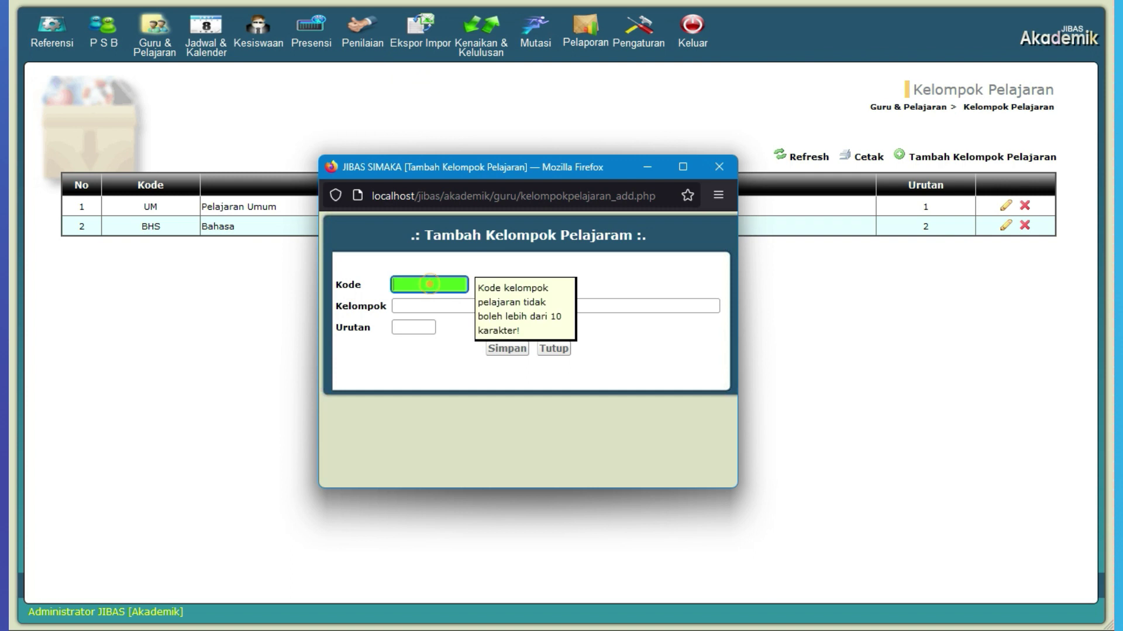
text(TKN)
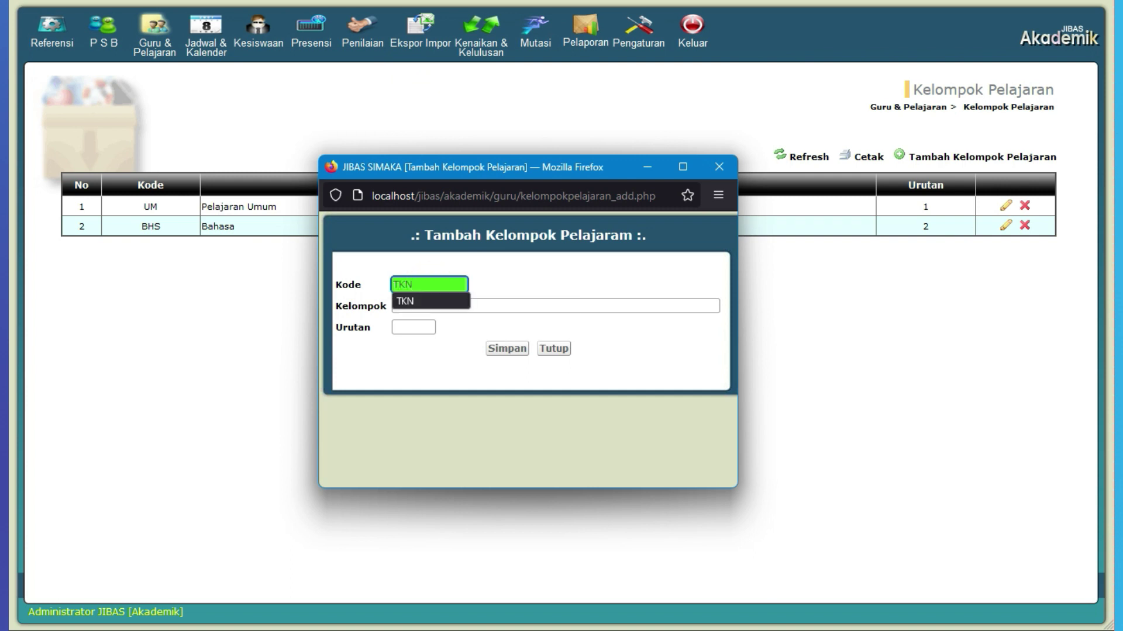
click(409, 306)
text(Tek)
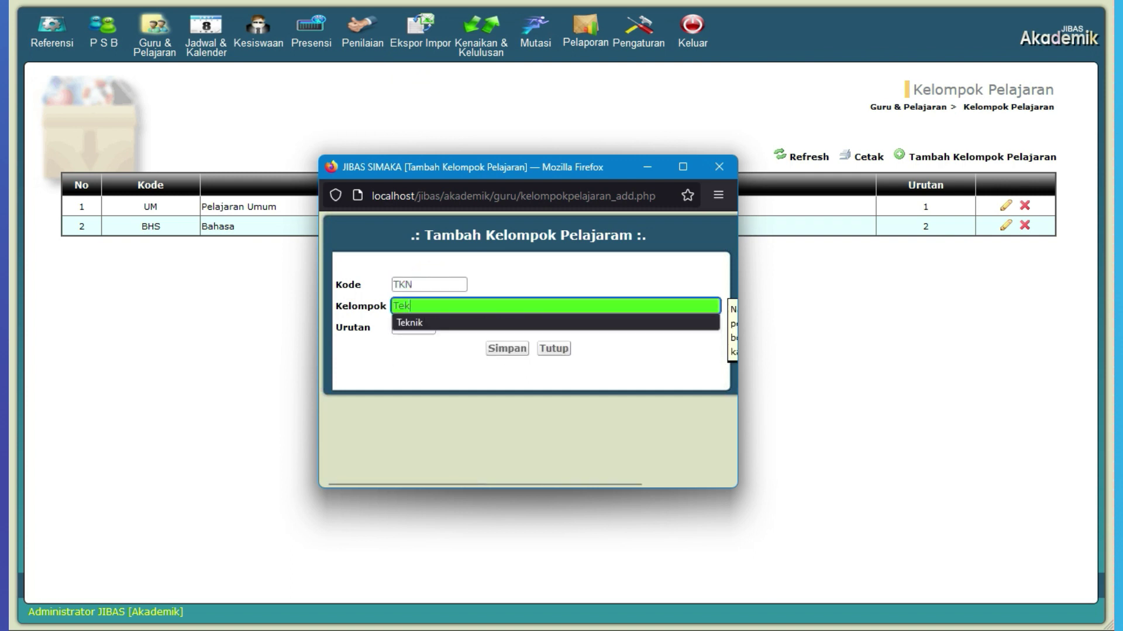
text(nik)
key(Tab)
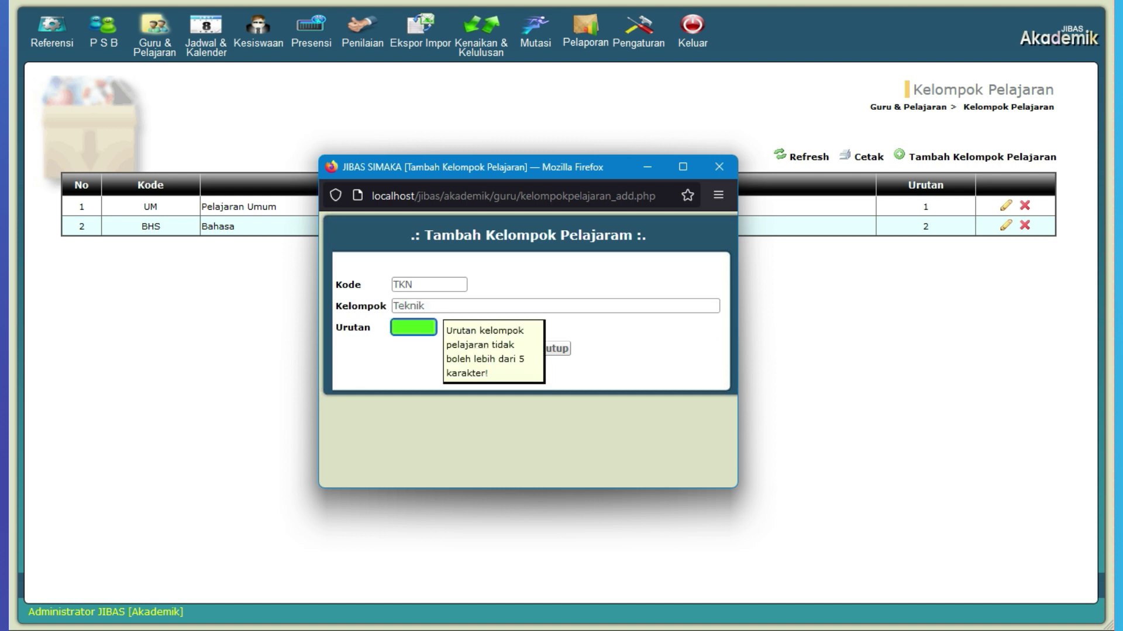
text(3)
click(496, 351)
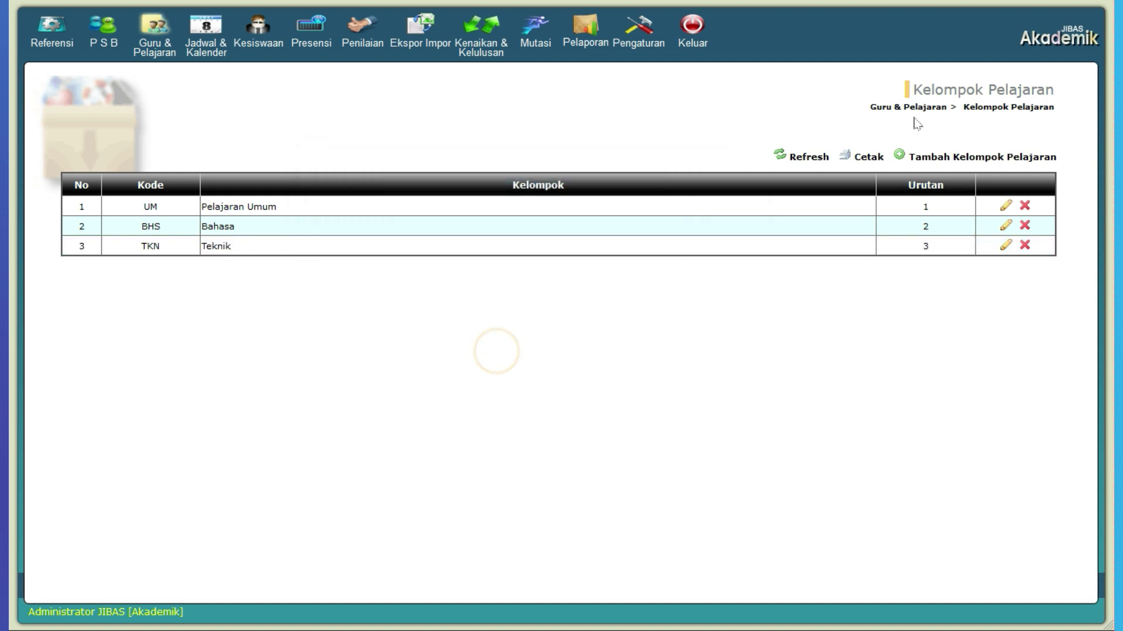
Add a subject group with code MULOK, group name Muatan Lokal and order 4, and save it.
click(958, 157)
drag(436, 60, 548, 132)
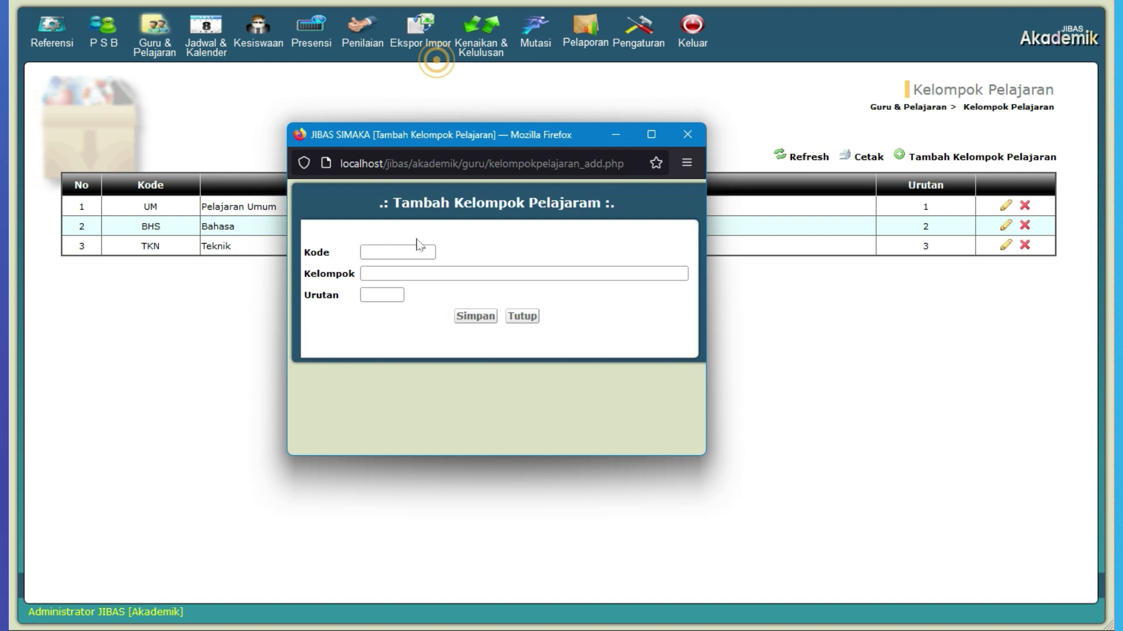
click(418, 247)
text(MULOK)
key(Tab)
text(Muatan)
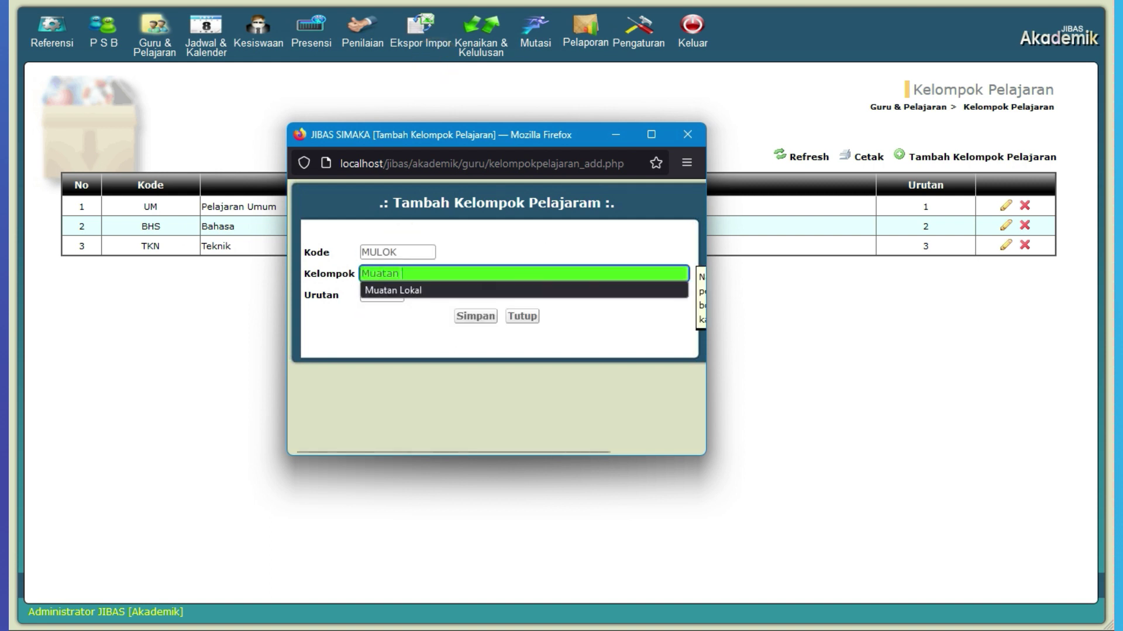
key(Tab)
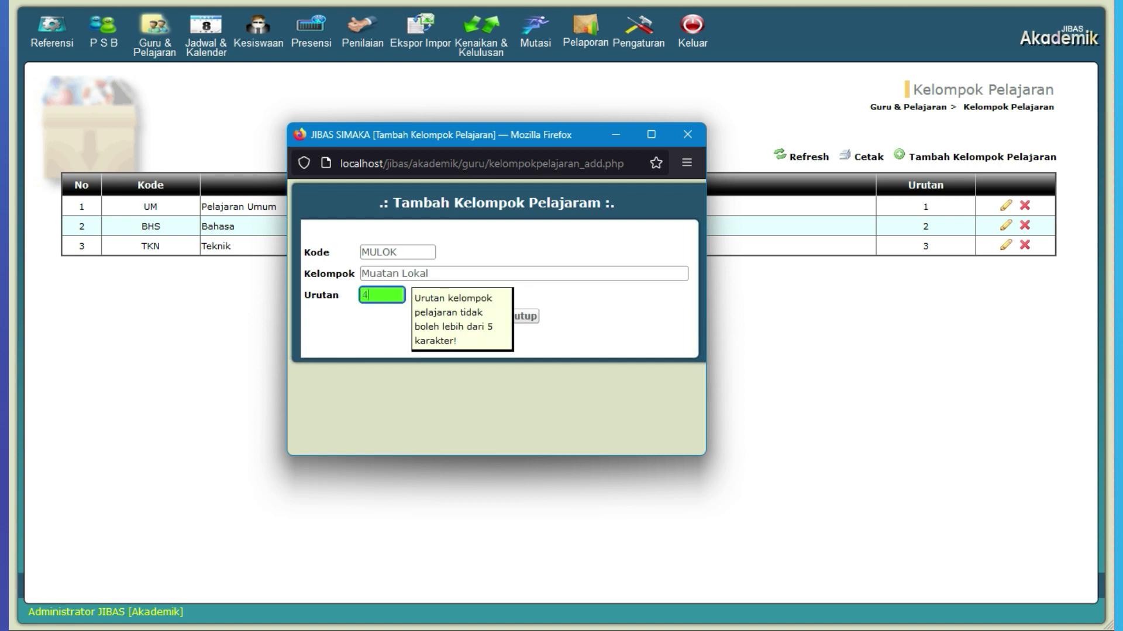
click(473, 316)
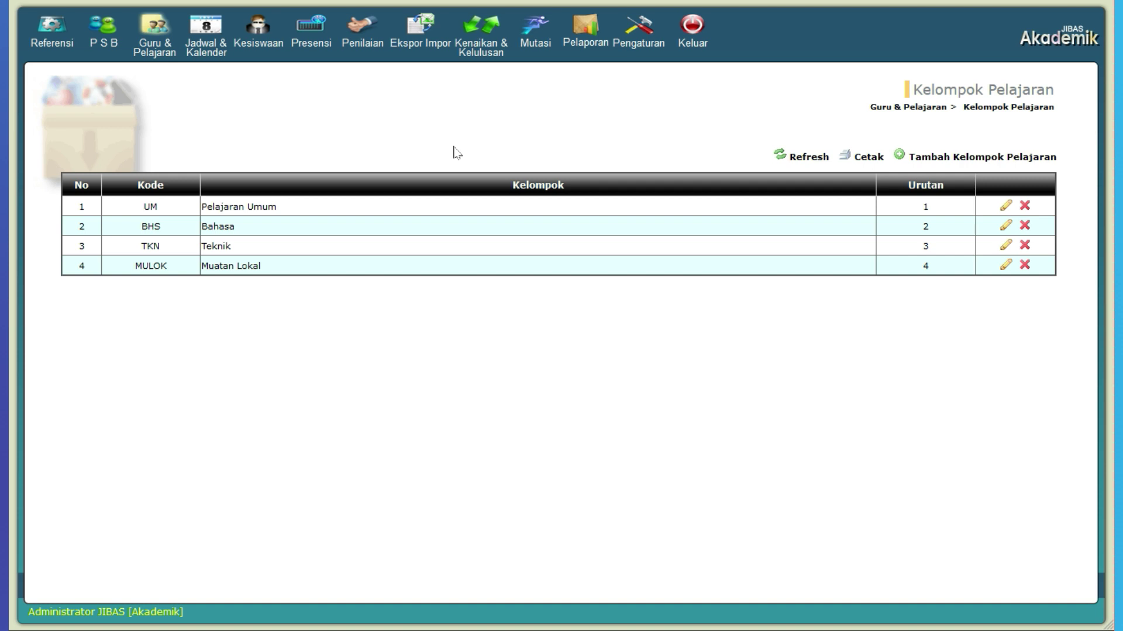
Open the Pendataan Pelajaran subject list for the SMA department and select the Fisika entry.
click(155, 29)
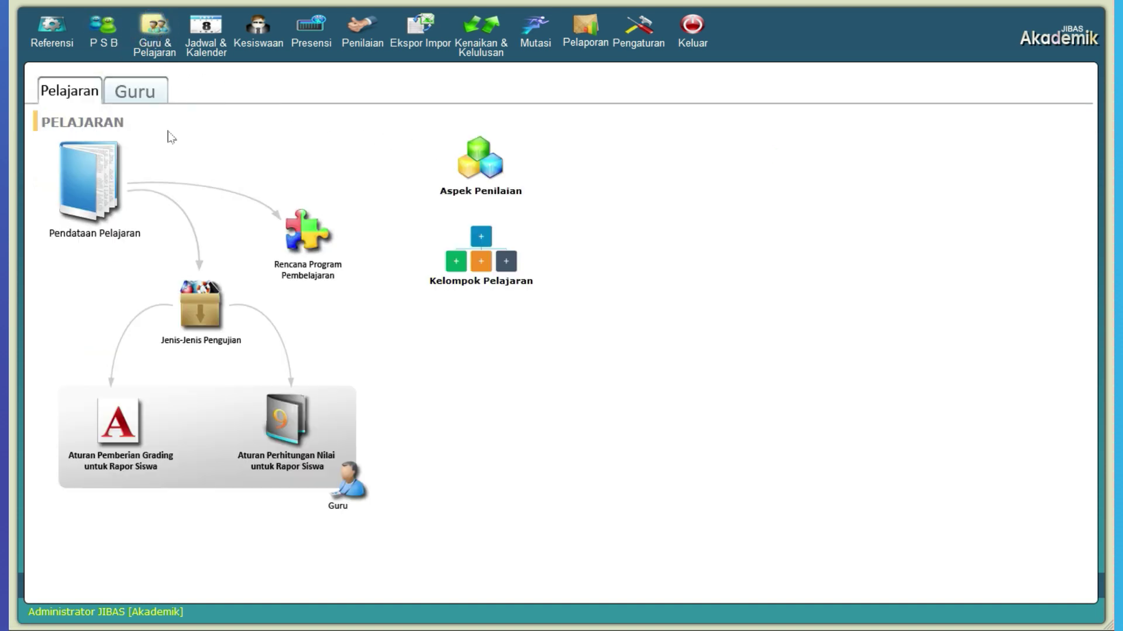
click(107, 173)
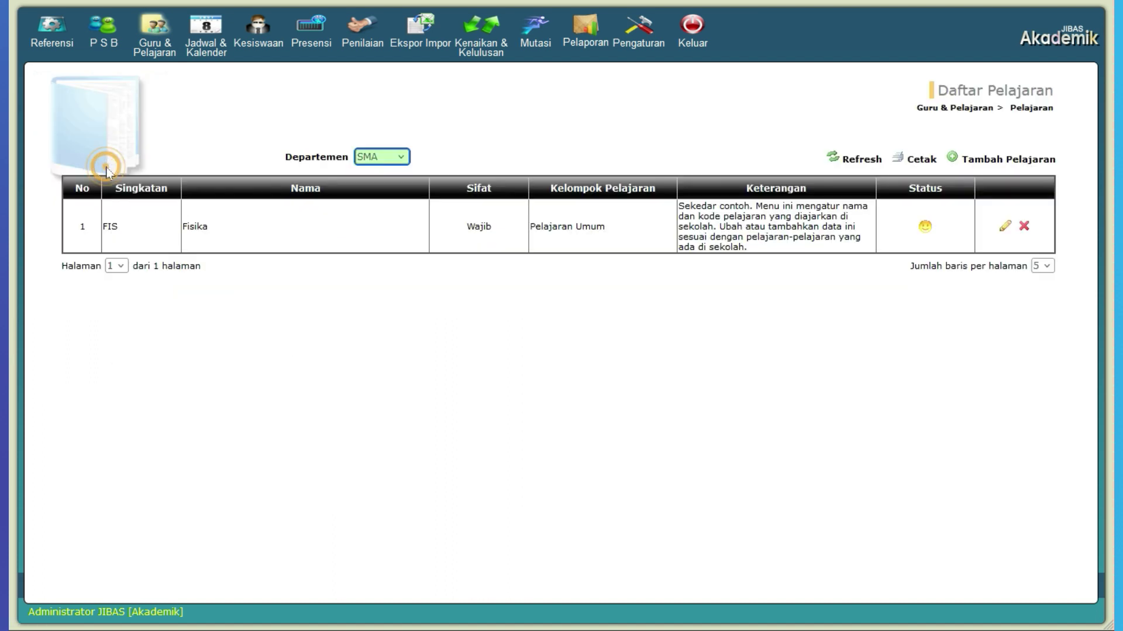
click(366, 159)
click(365, 159)
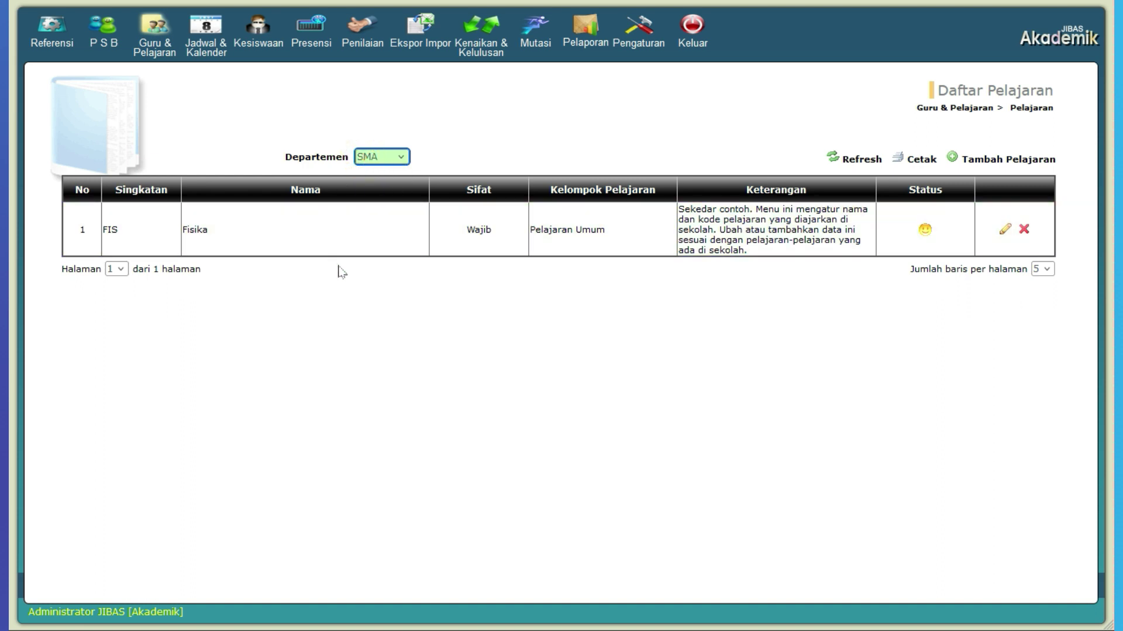
click(594, 244)
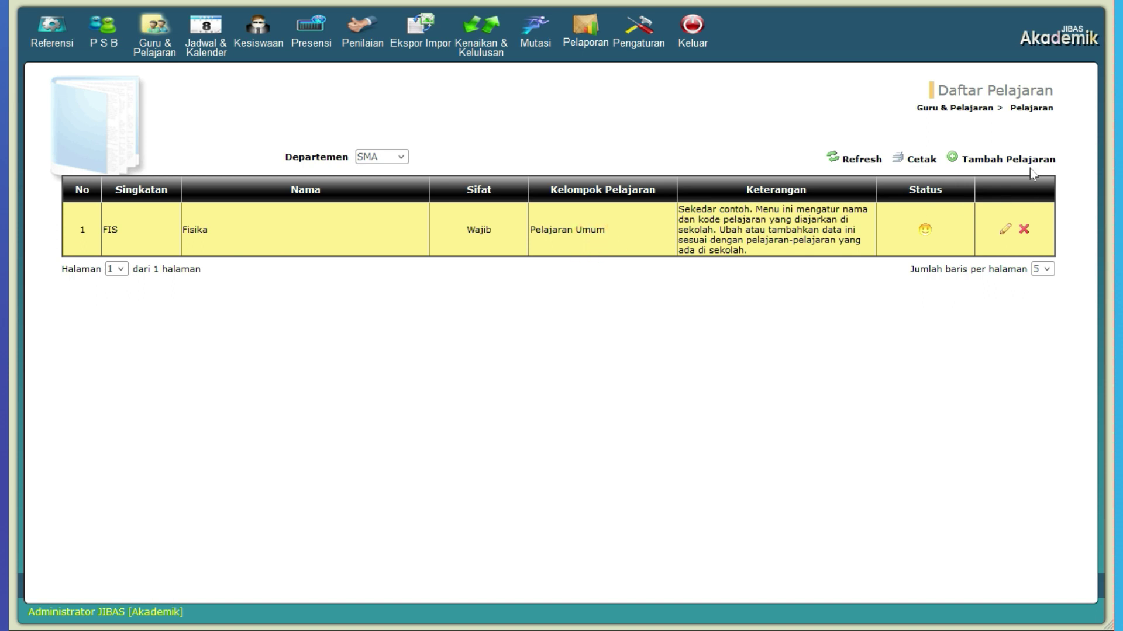
Add the SMA subject Bahasa Inggris with abbreviation BING in the Bahasa group, and save it.
click(1028, 158)
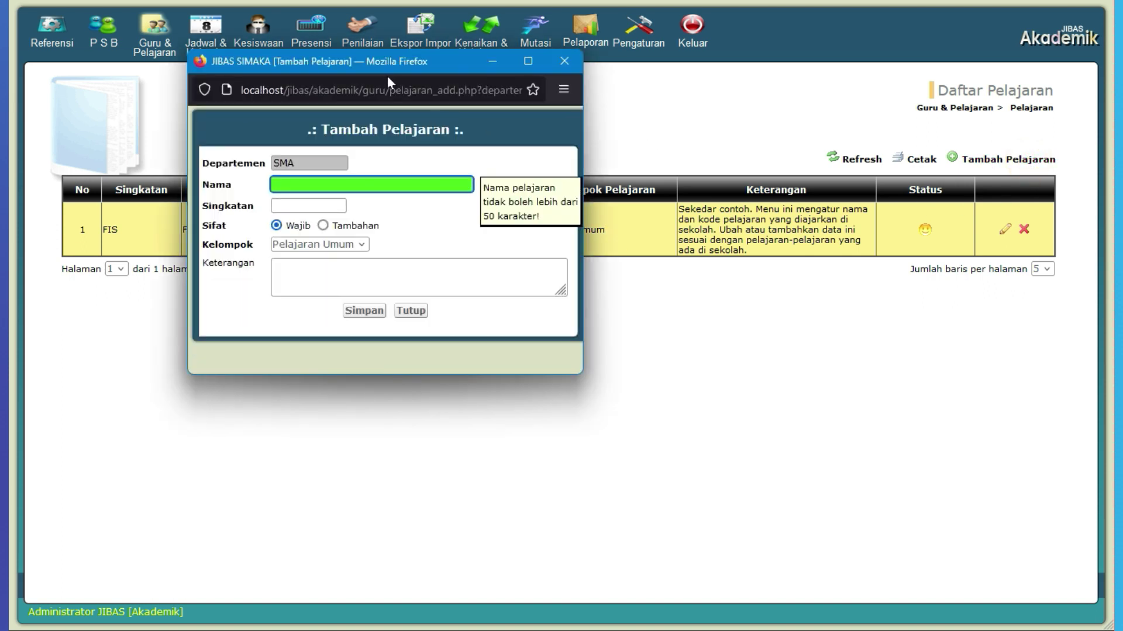
drag(393, 66, 488, 124)
click(463, 240)
text(Bahasa I)
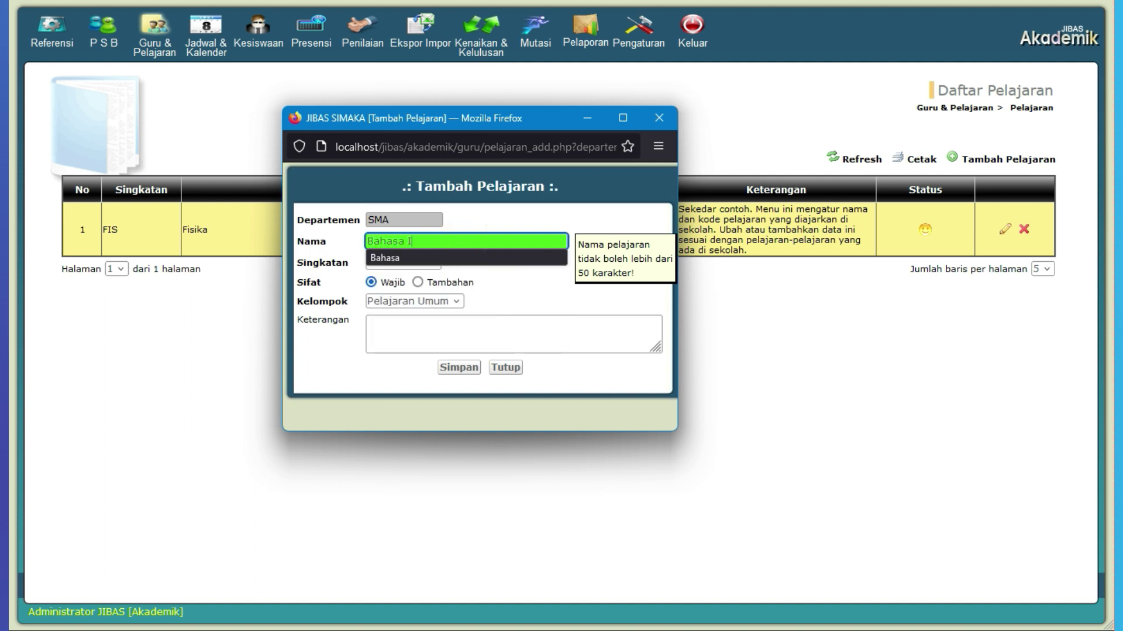
text(nggris)
key(Tab)
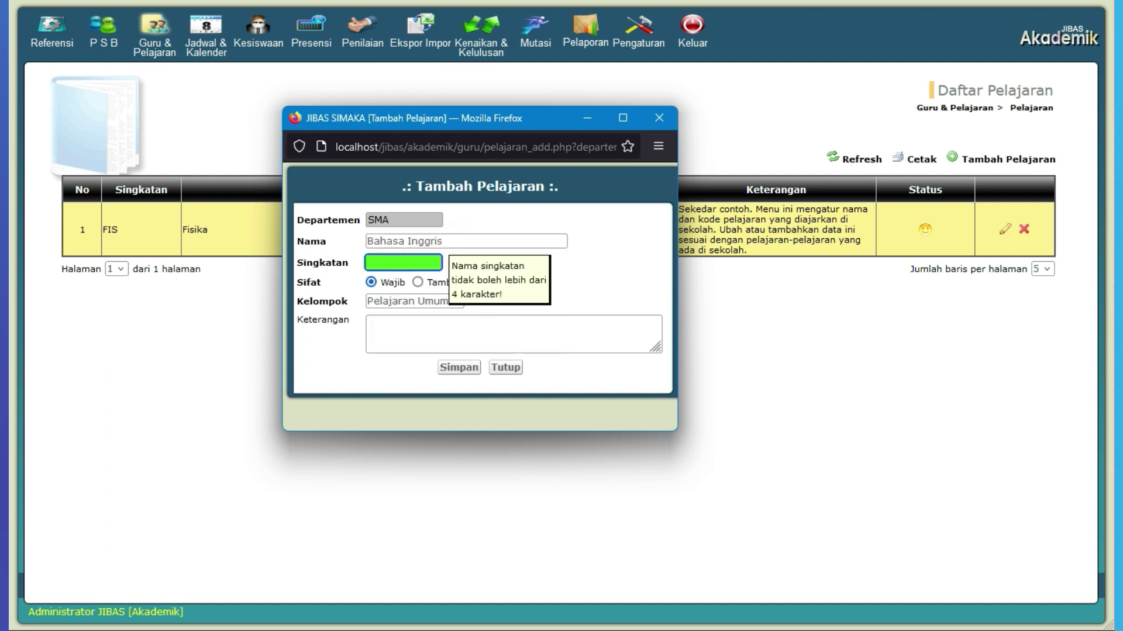
text(BING)
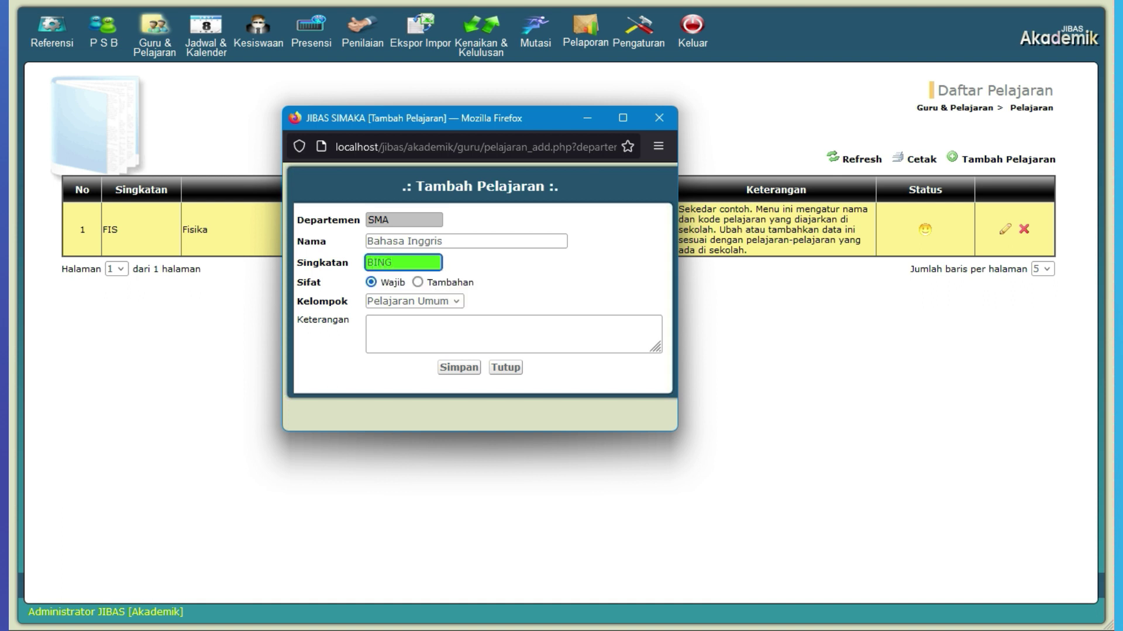
click(396, 306)
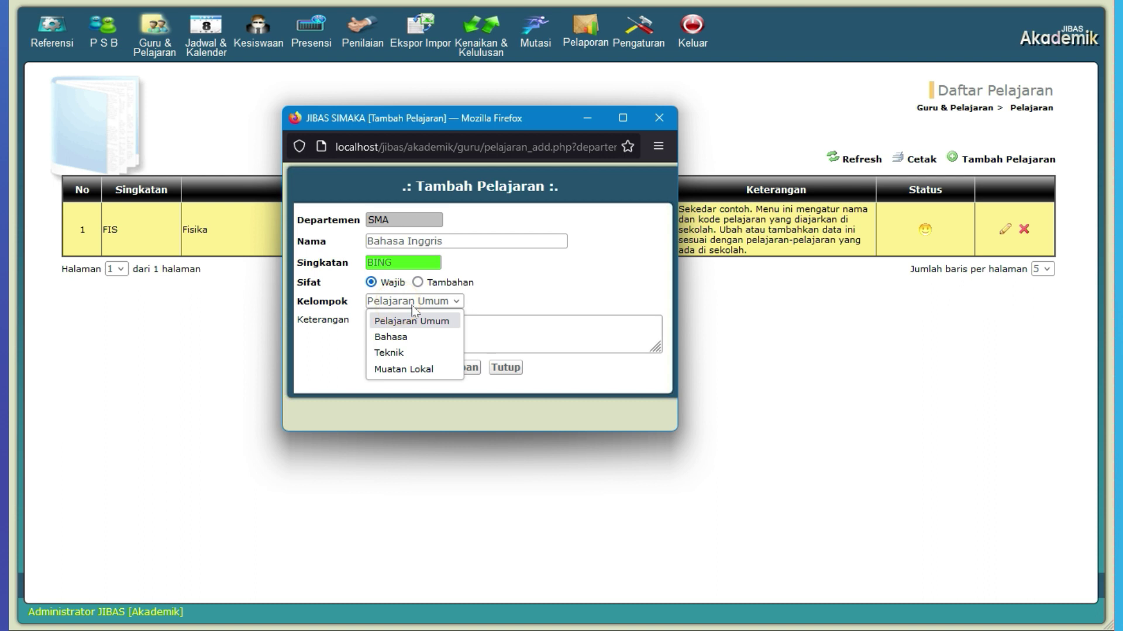
click(415, 338)
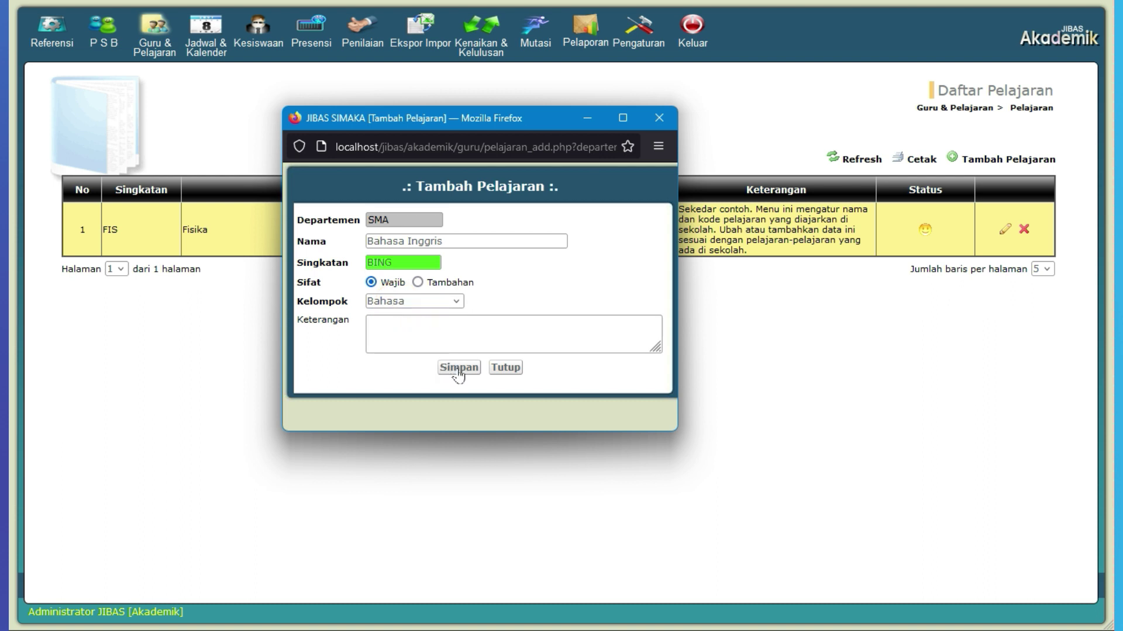
click(458, 369)
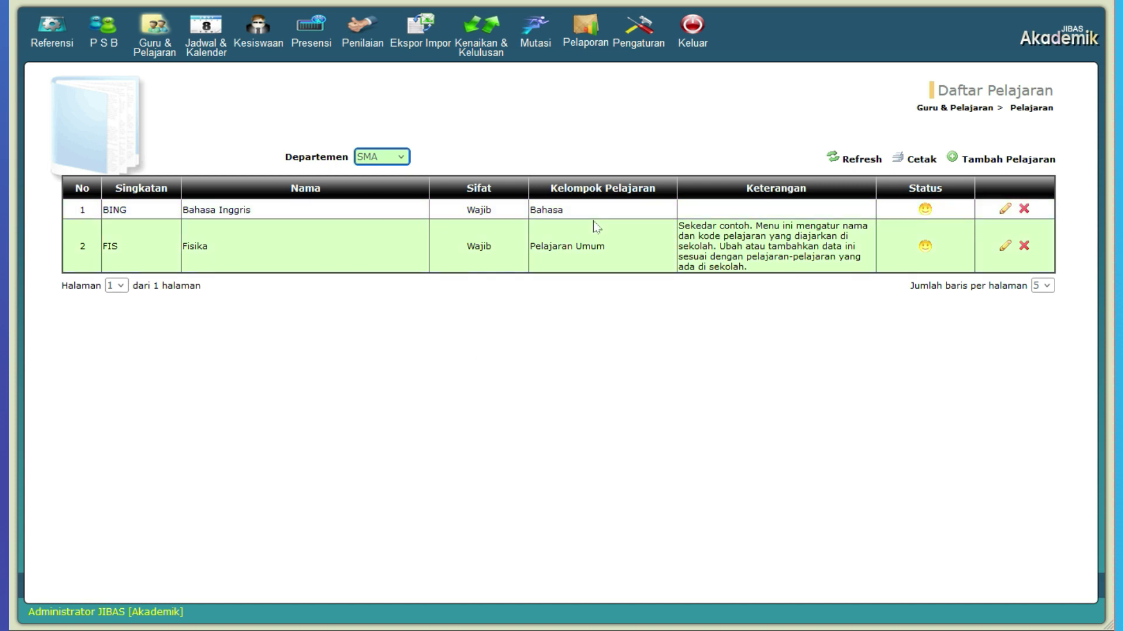
Add the SMA subject Kesenian Daerah with abbreviation SENI in the Muatan Lokal group, and save it.
click(971, 168)
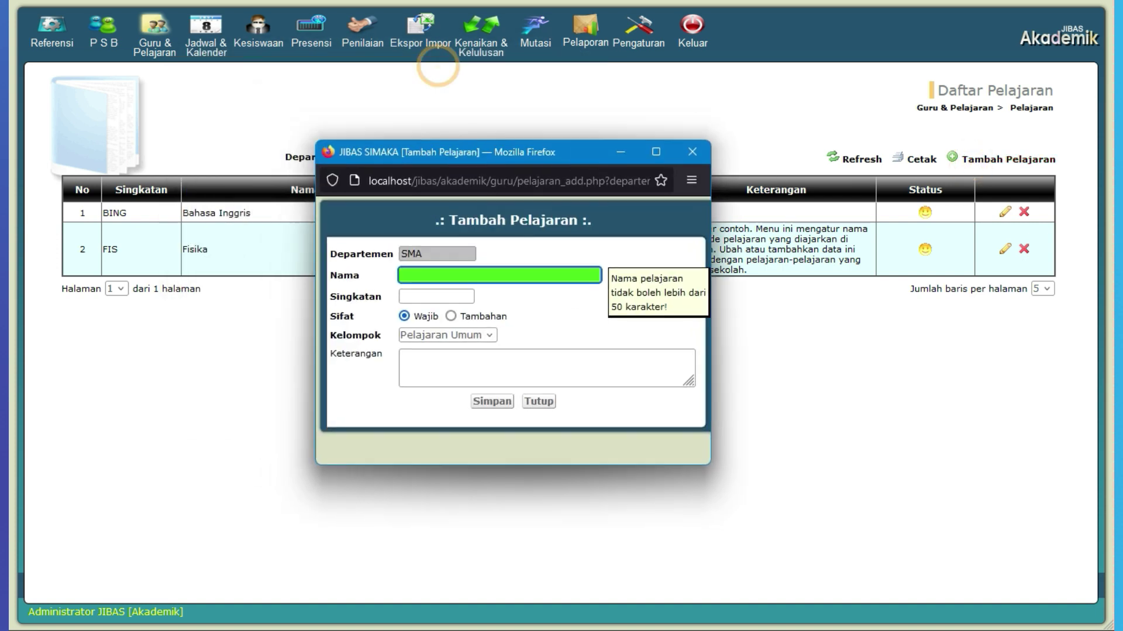
click(468, 275)
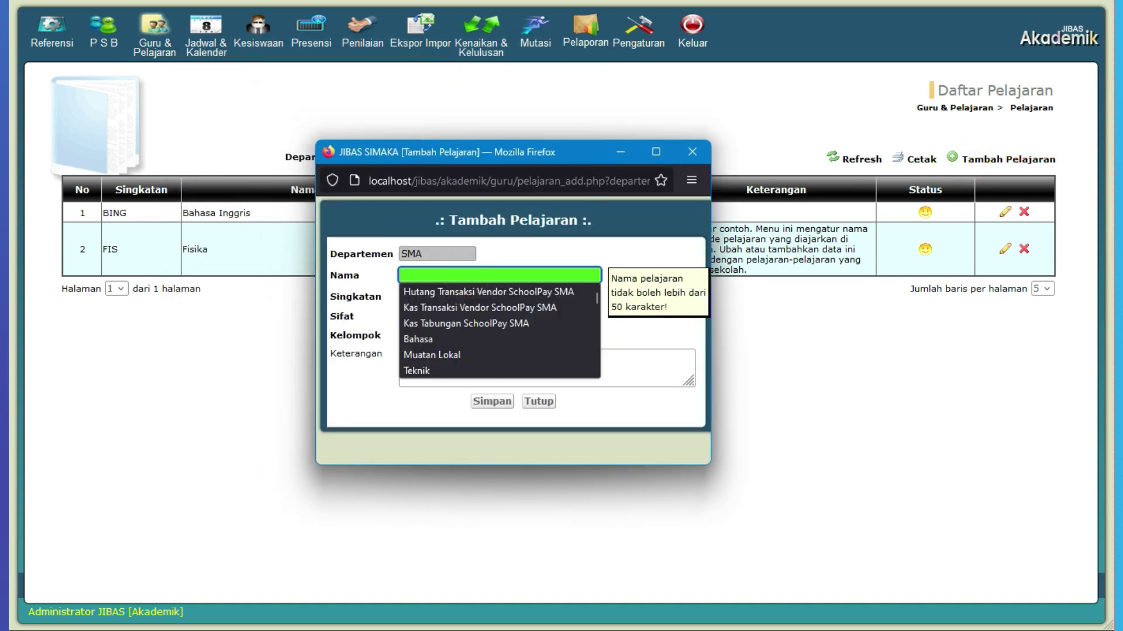
text(Kesenian Daerah)
key(Tab)
key(Tab)
click(462, 336)
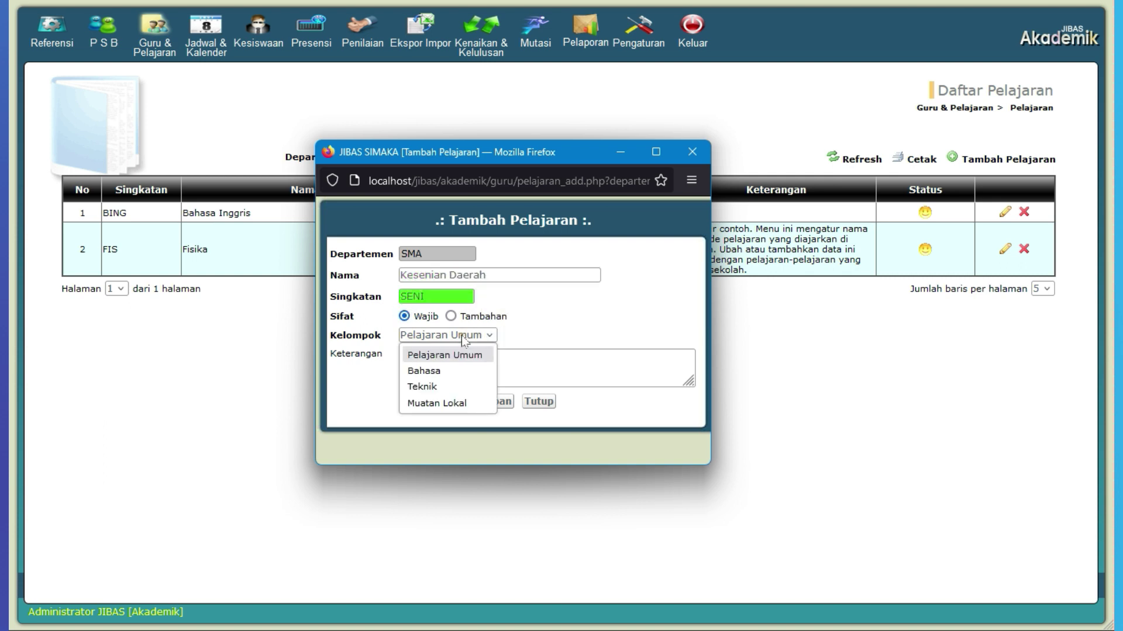
click(459, 405)
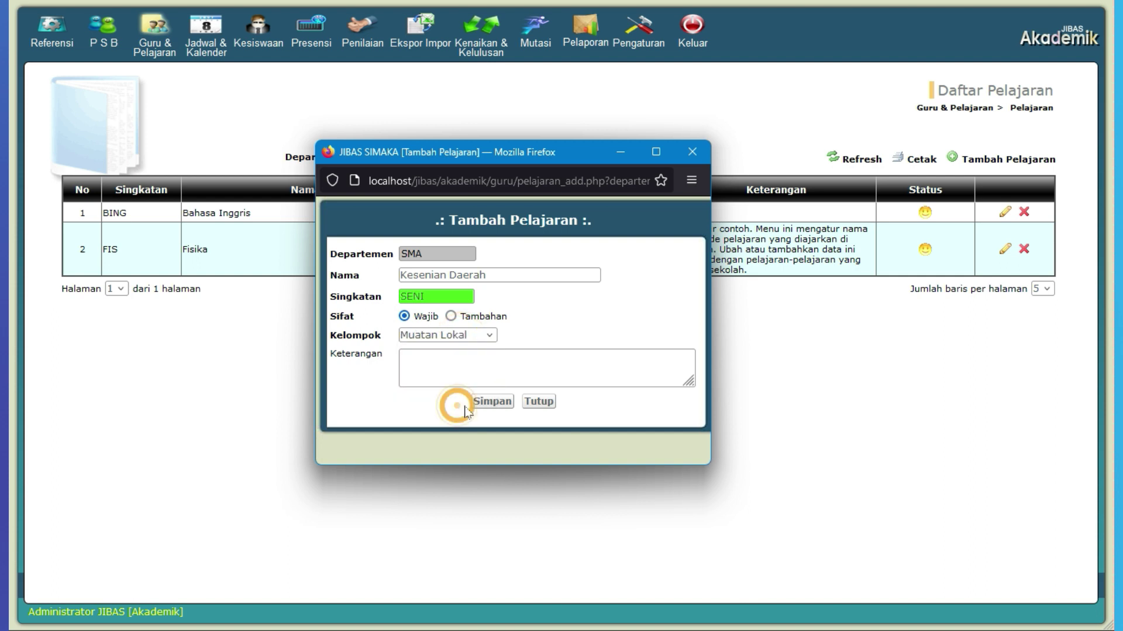
click(485, 406)
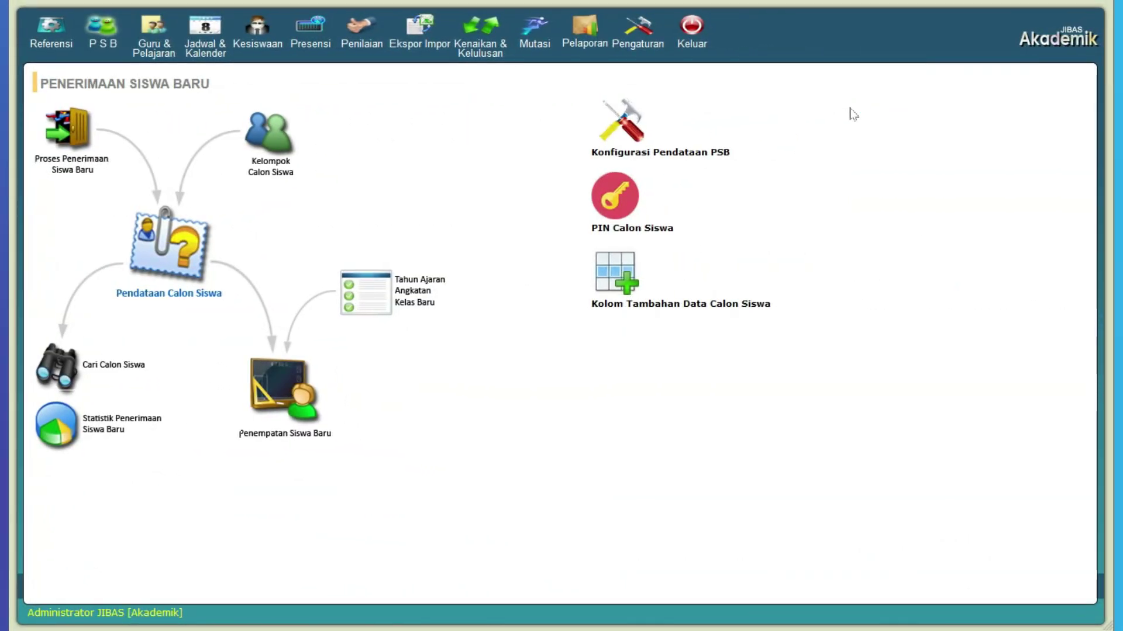
Open the Status Guru list in the teacher section and examine its entries, starting with Asisten.
click(851, 111)
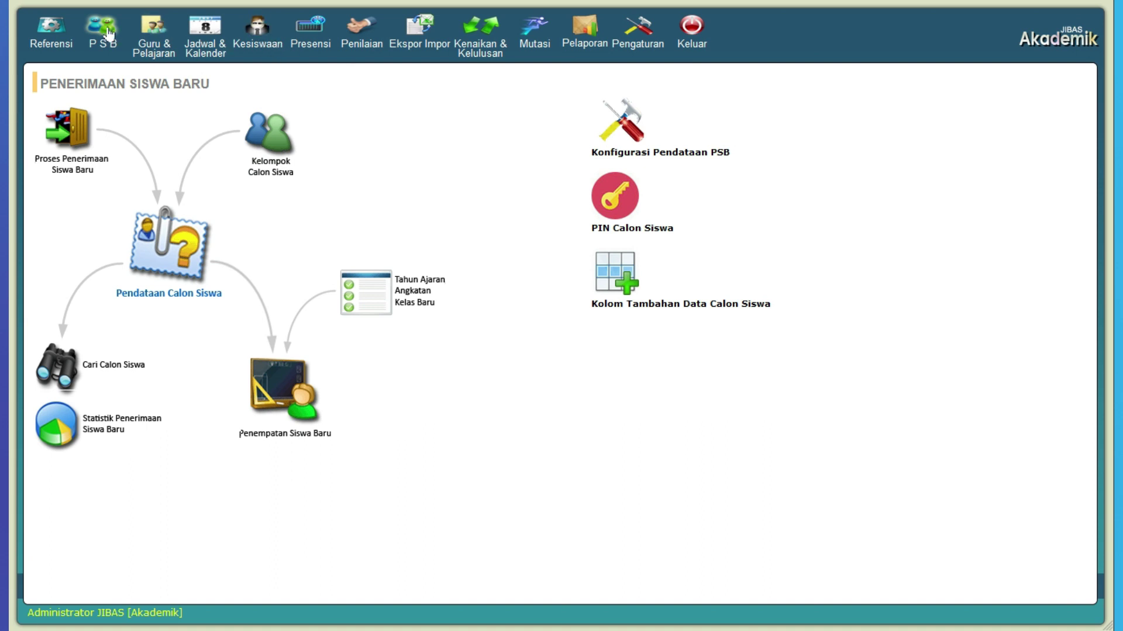
click(161, 34)
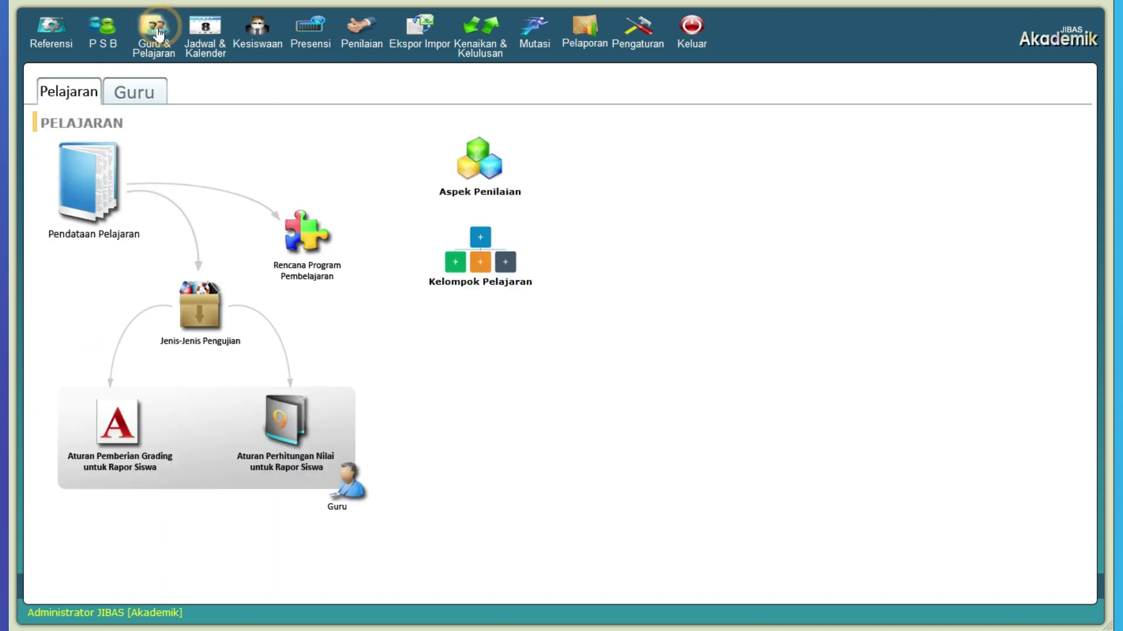
click(136, 94)
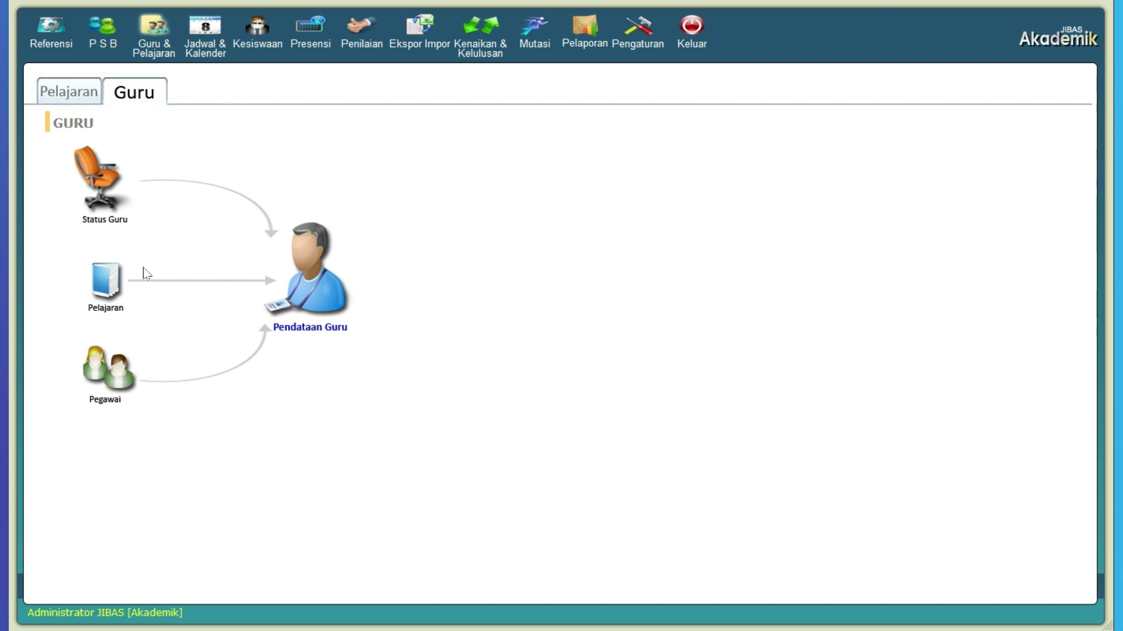
click(117, 176)
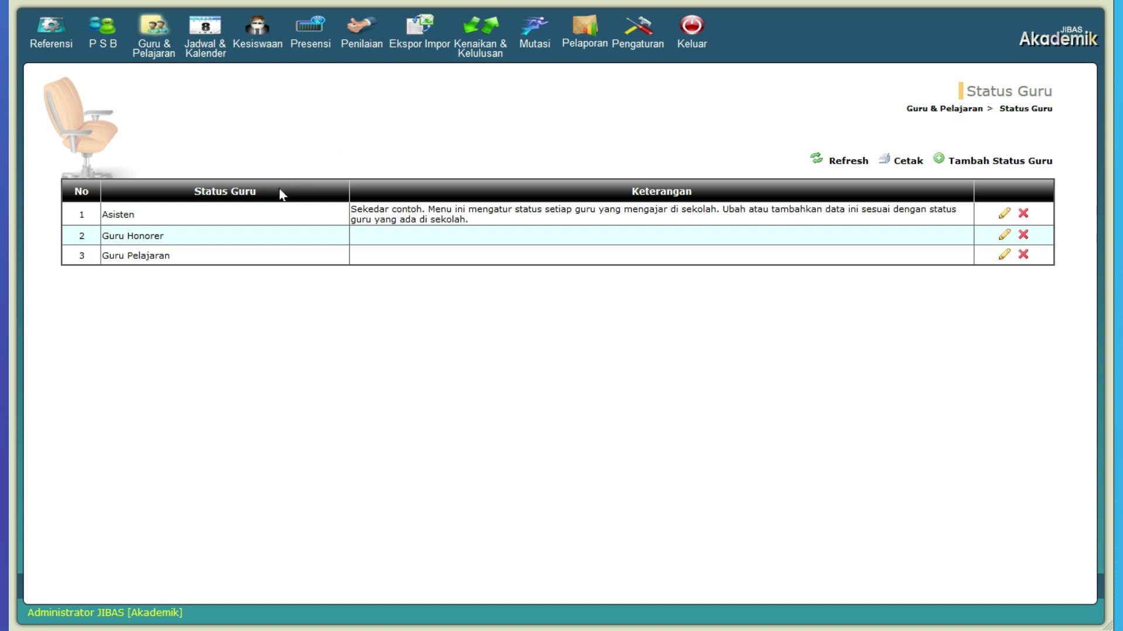
click(146, 218)
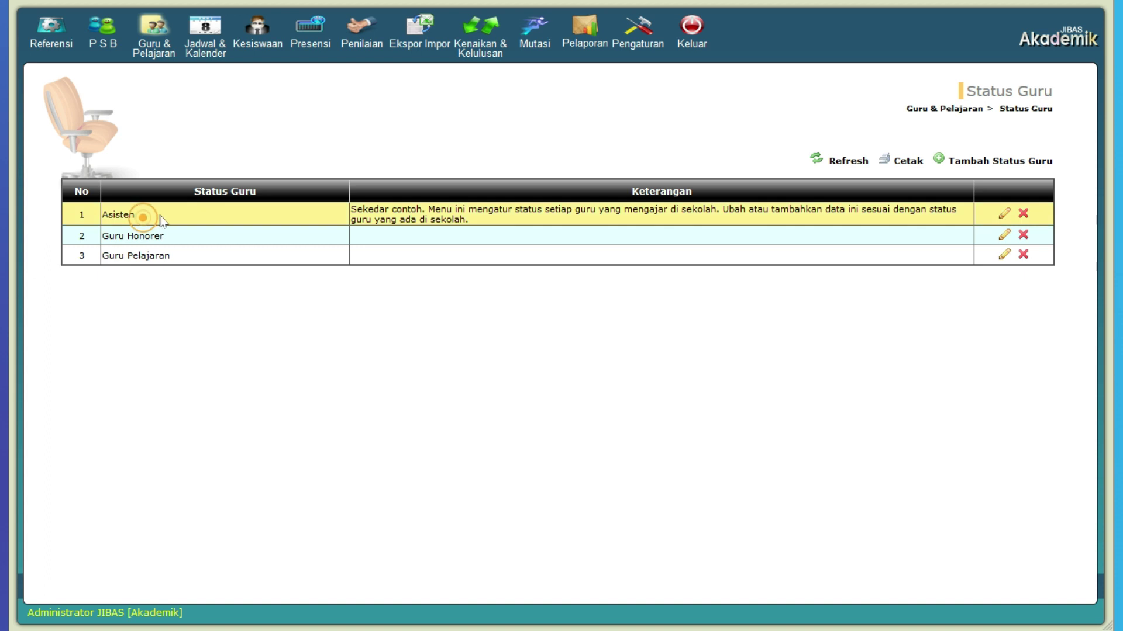
Examine the Guru Honorer and Guru Pelajaran statuses and the blank Tambah Status Guru form, closing it without saving.
click(182, 235)
click(186, 256)
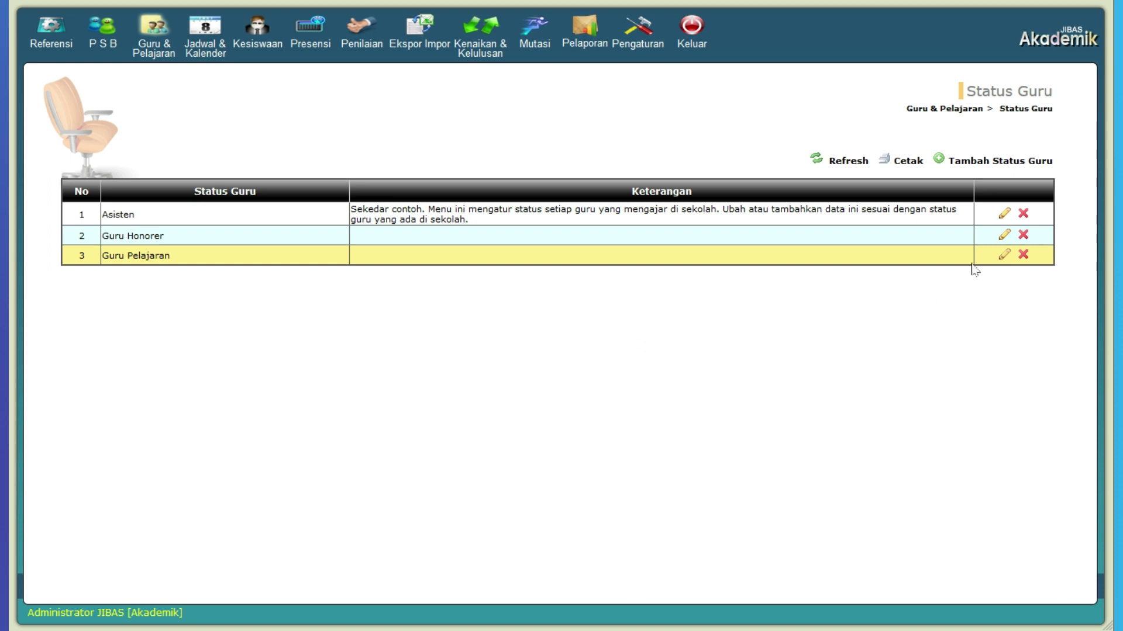
click(998, 166)
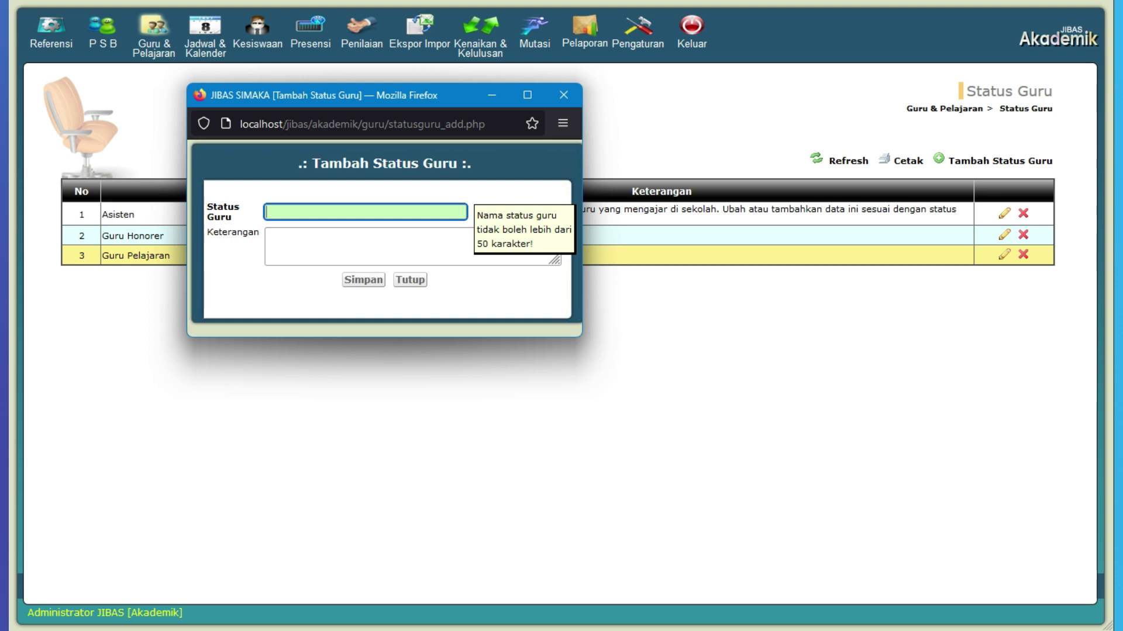
click(412, 281)
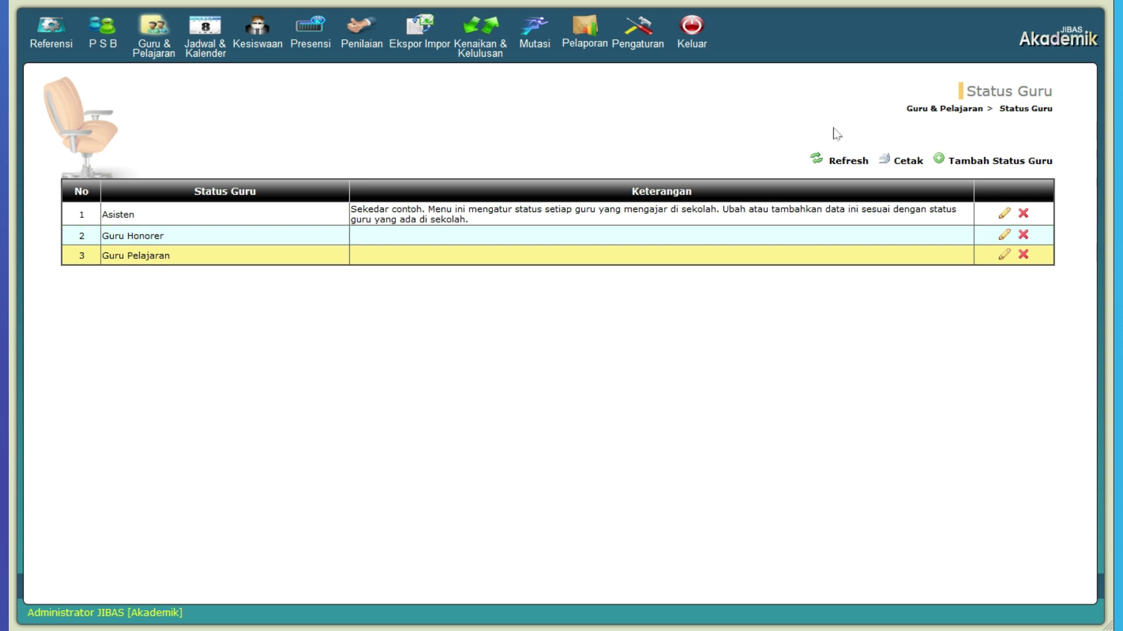
Open Pendataan Guru in the teacher section and keep SMA as the department.
click(154, 30)
click(141, 92)
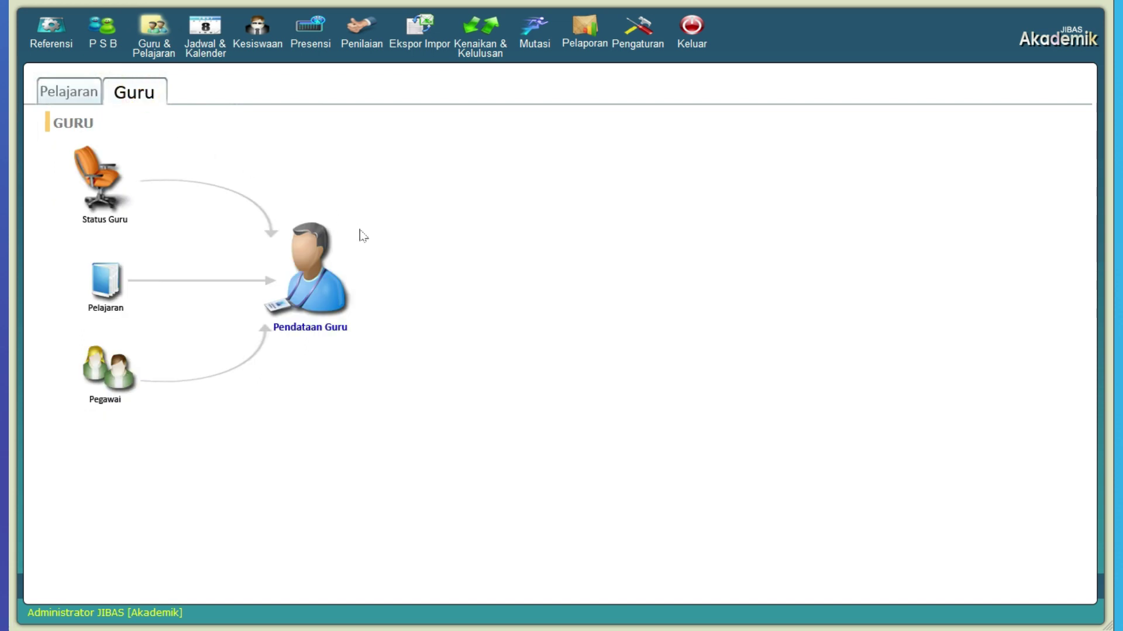
click(321, 282)
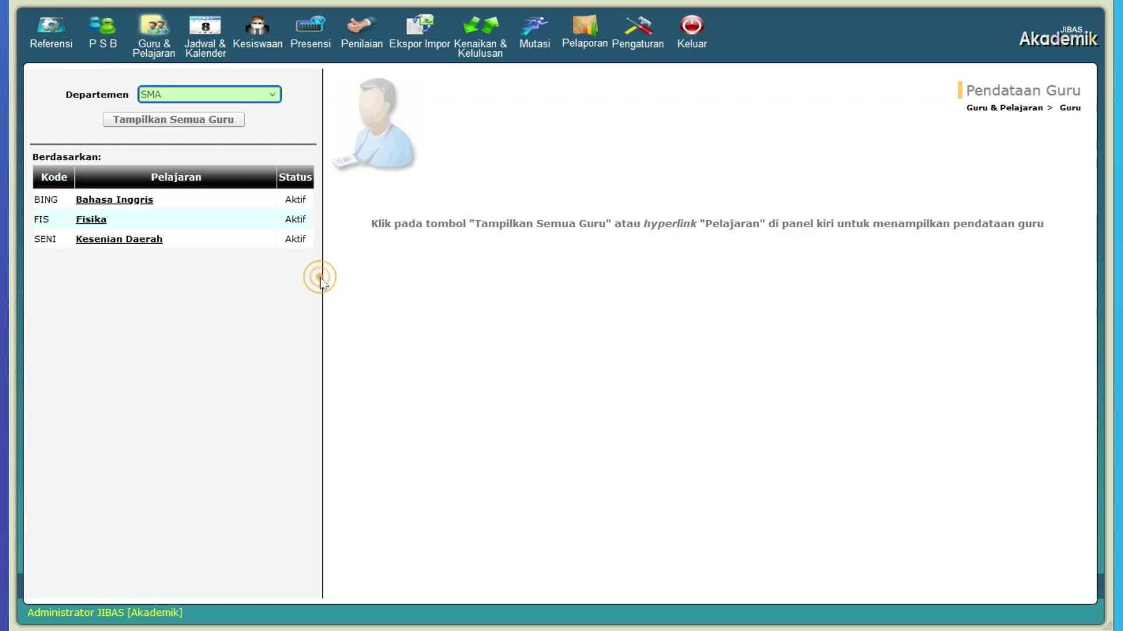
click(266, 95)
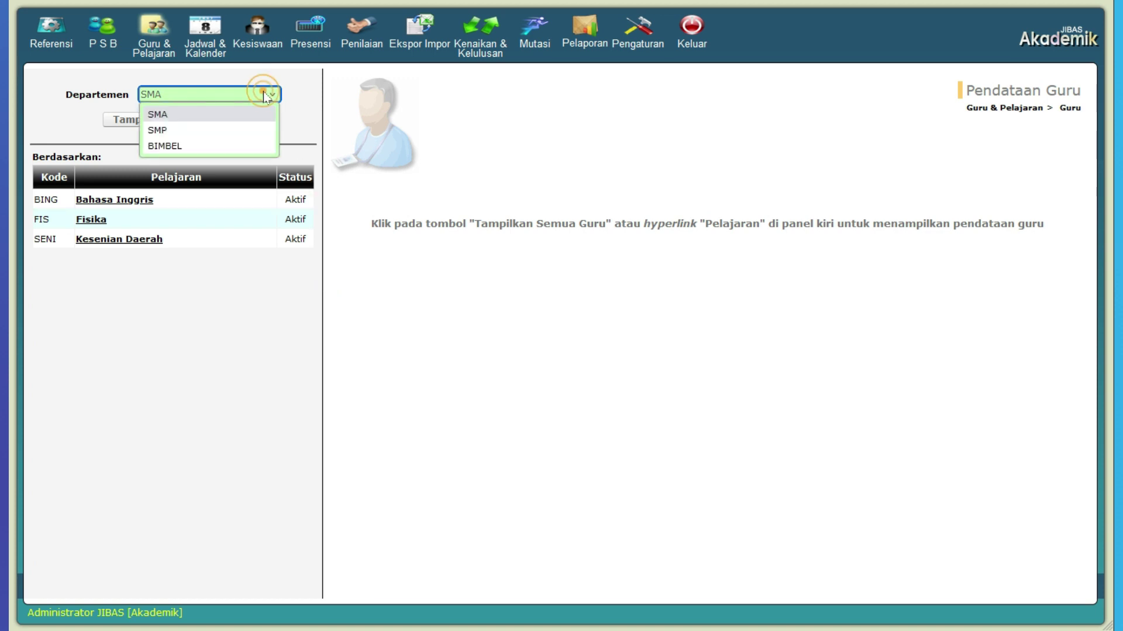
click(244, 119)
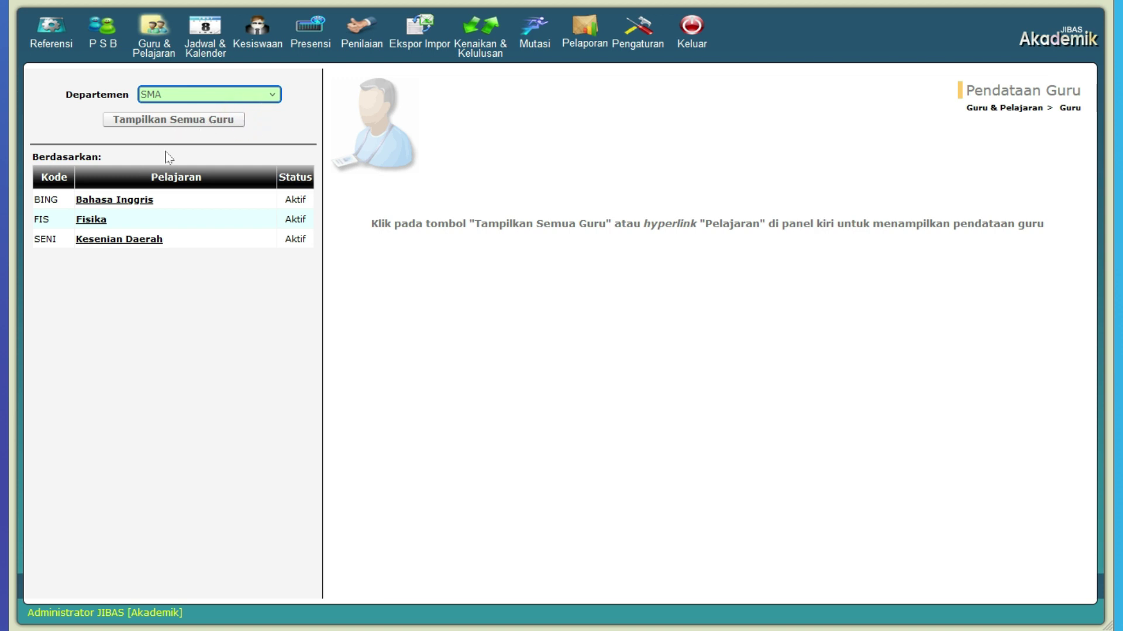
Add the first employee in the staff list as a Bahasa Inggris teacher with status Guru Pelajaran, and save the entry.
click(154, 200)
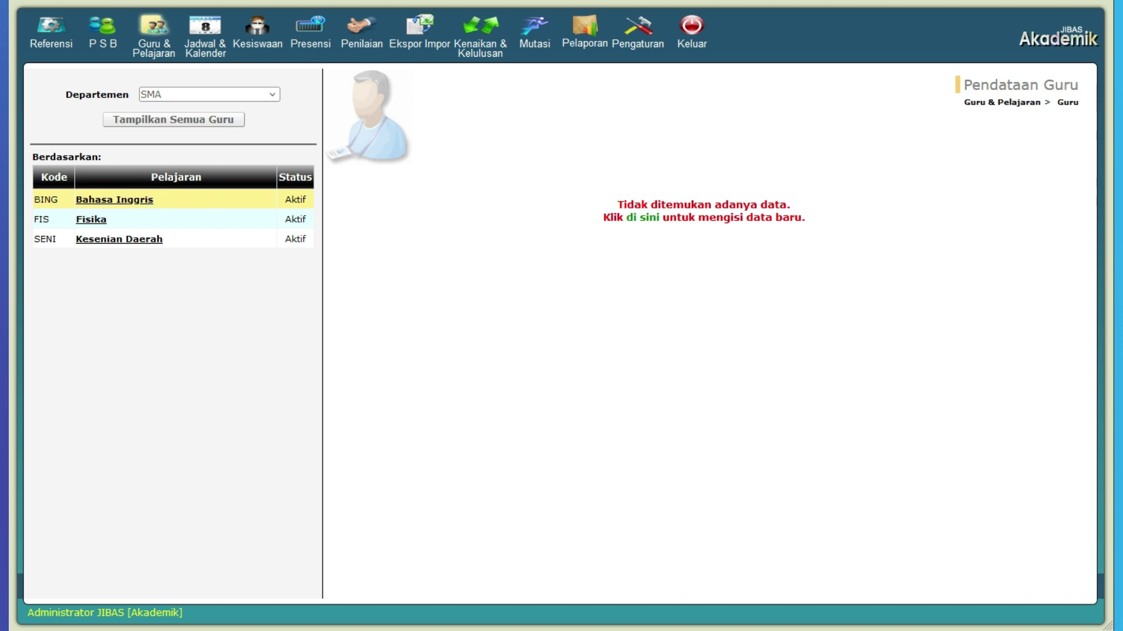
click(642, 219)
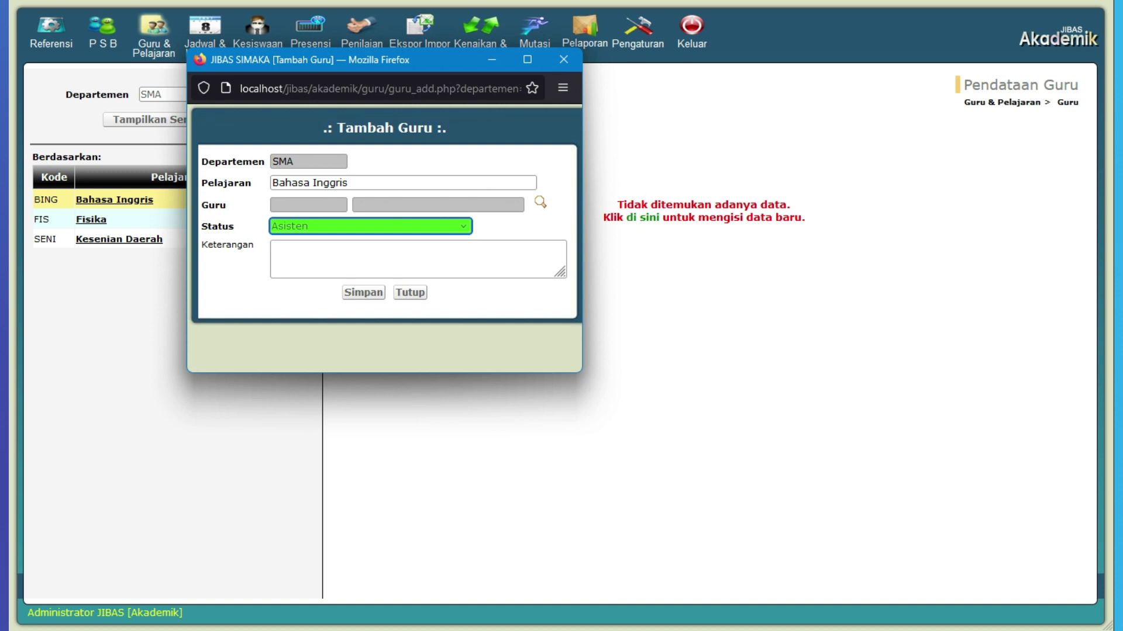
click(541, 203)
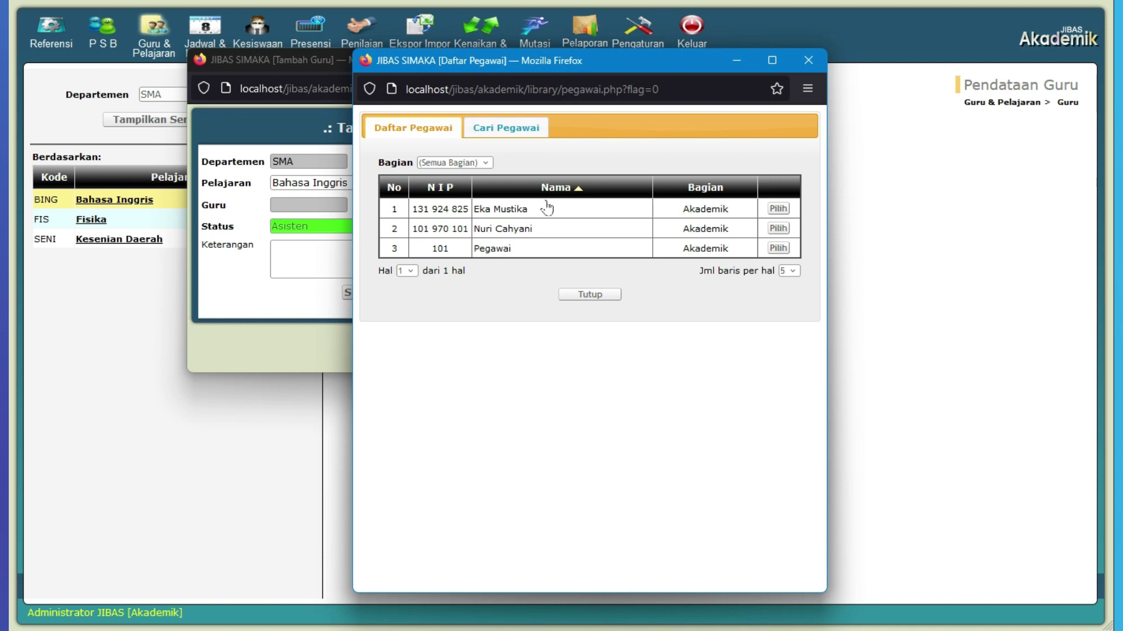
click(570, 215)
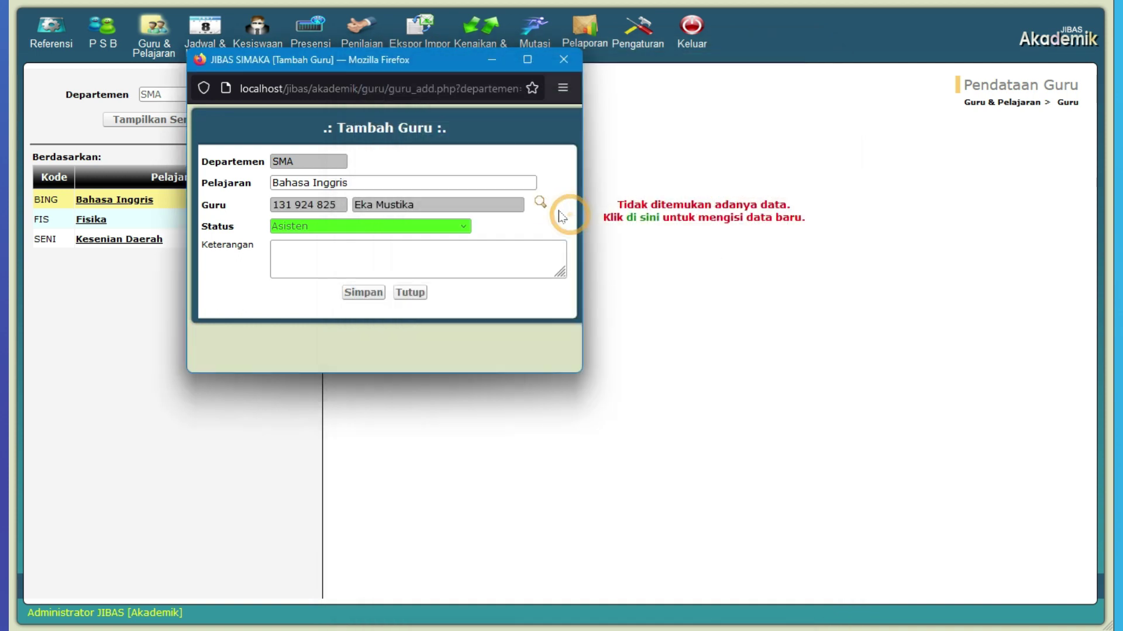
click(459, 227)
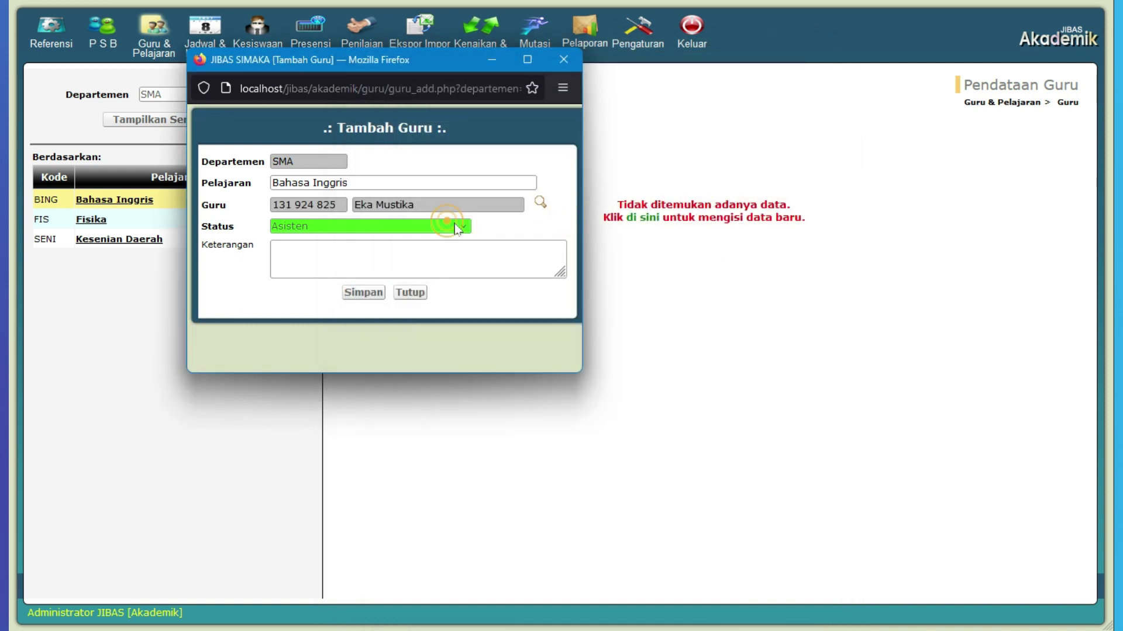
click(332, 279)
click(362, 293)
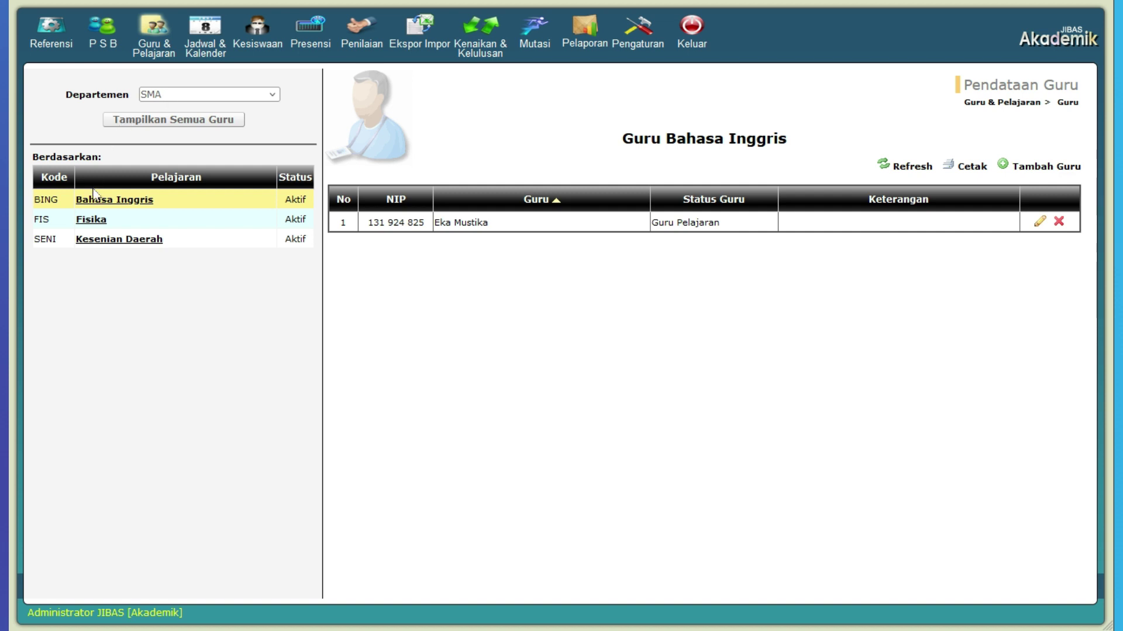
Add the second employee in the staff list as a Fisika teacher with status Guru Pelajaran, and save the entry.
click(92, 221)
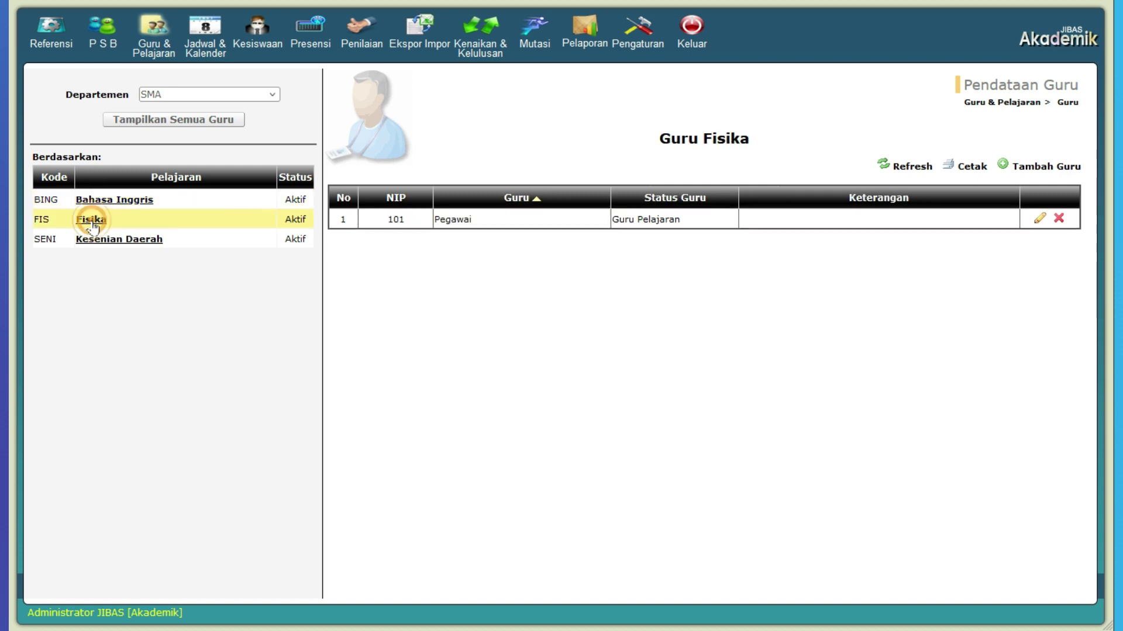
click(1044, 169)
click(539, 202)
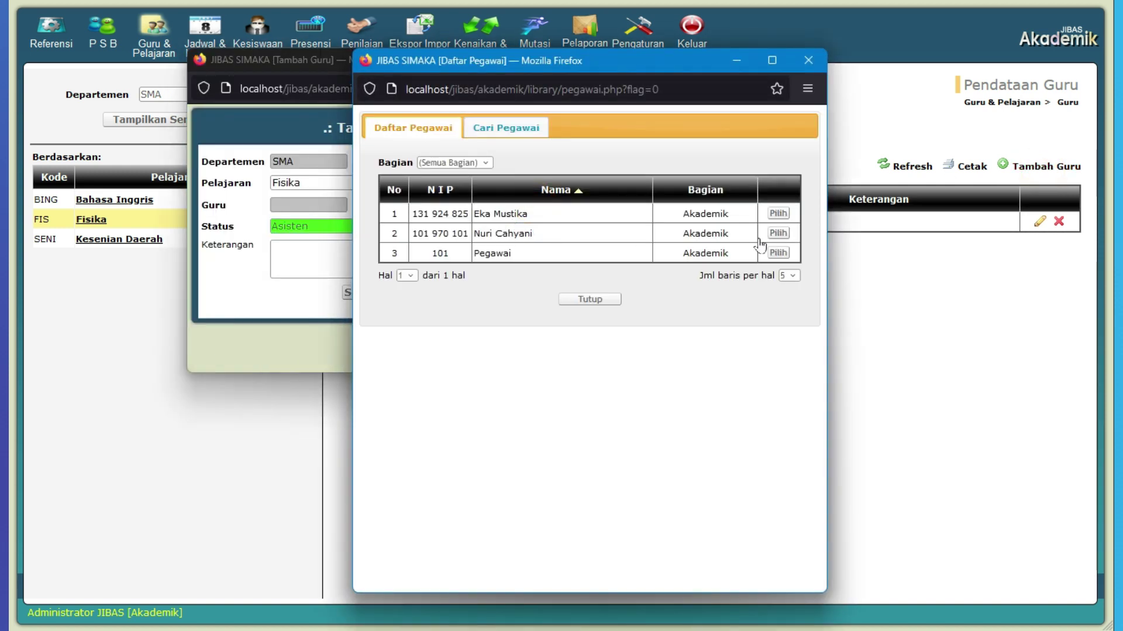
click(777, 232)
click(459, 231)
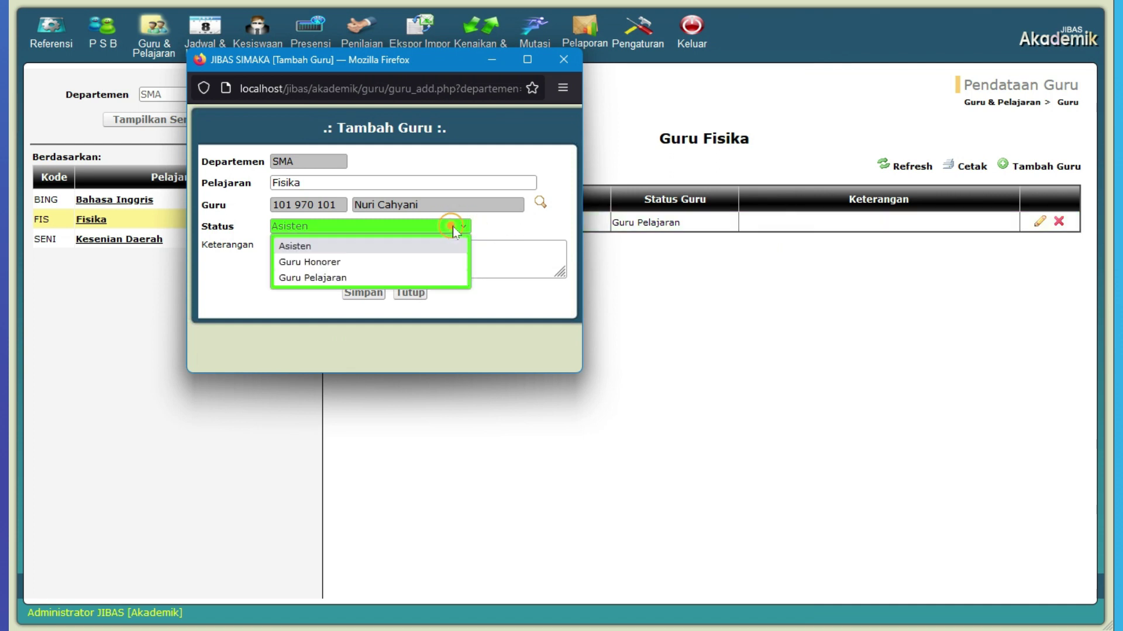
click(334, 276)
click(361, 292)
click(361, 292)
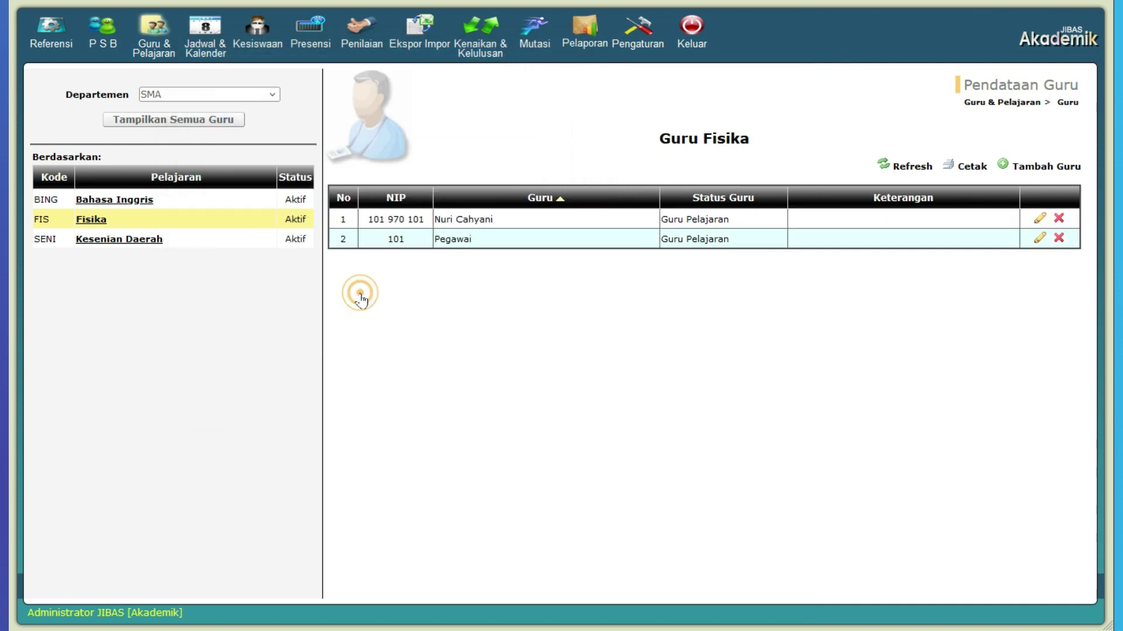